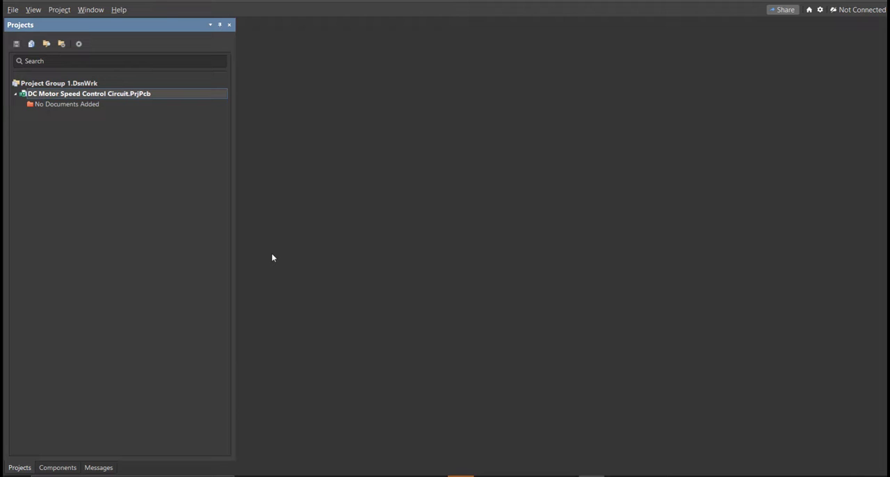
Add a new schematic sheet to the DC Motor Speed Control Circuit project
left_click(13, 10)
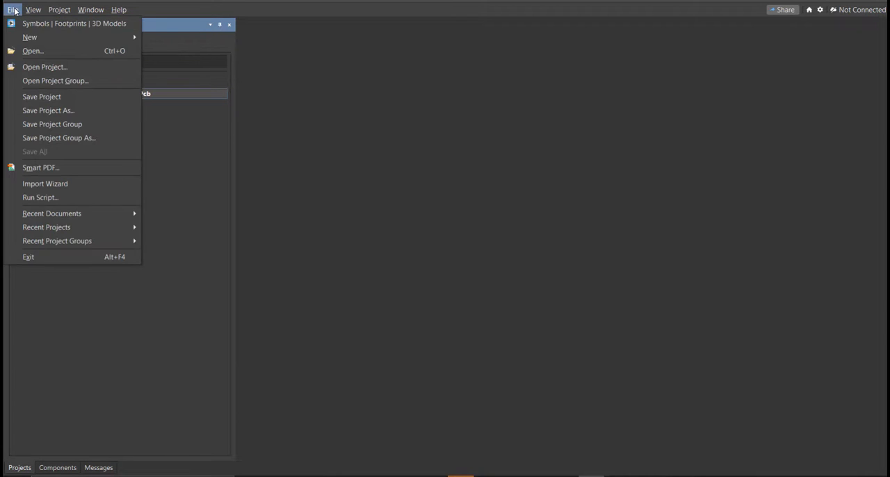
mouse_move(30, 37)
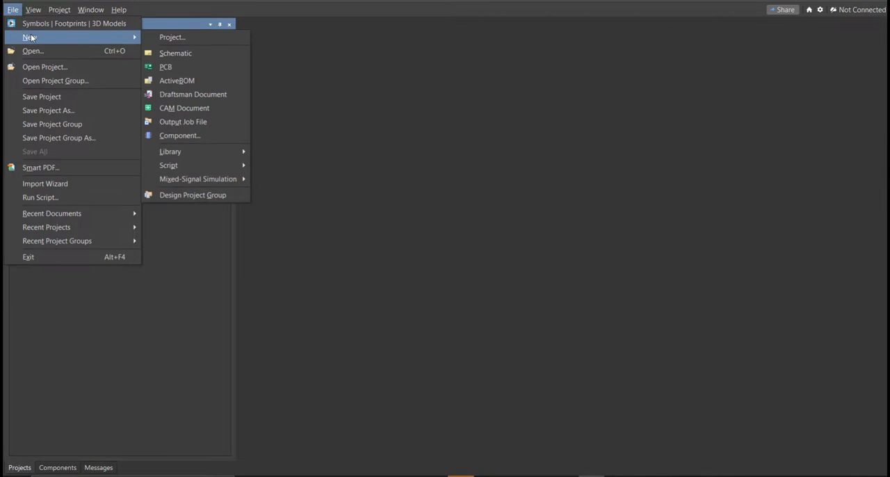
left_click(205, 53)
scroll(379, 160, "down", 3, "ctrl")
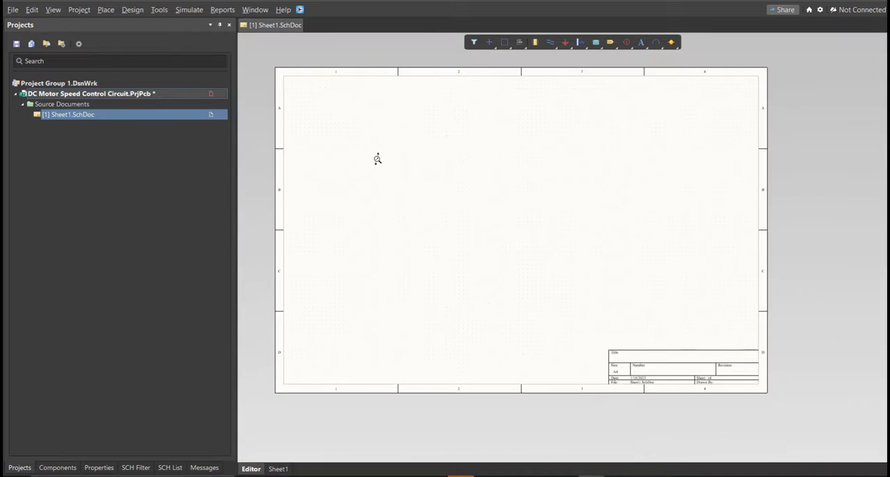
scroll(379, 159, "up", 2, "ctrl")
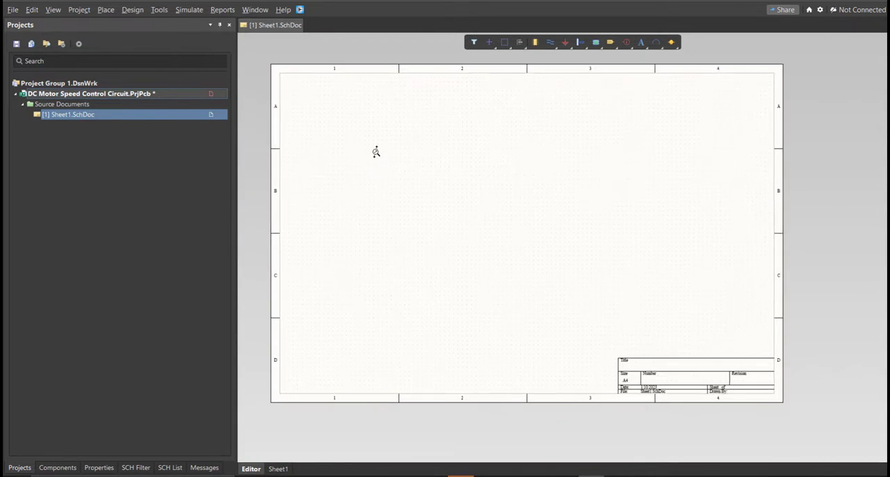
right_click_drag(378, 153, 389, 162)
left_click(362, 160)
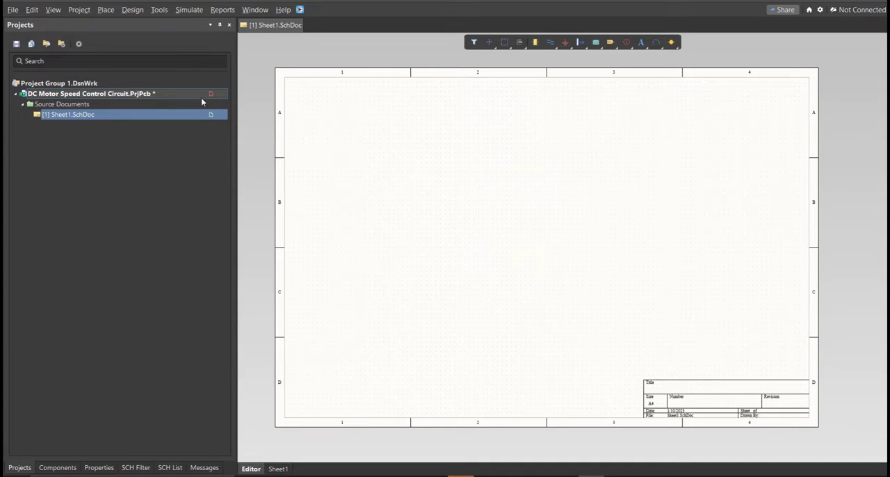
Save the project and its new schematic sheet, naming the sheet DC Motor Speed Control Circuit
right_click(202, 100)
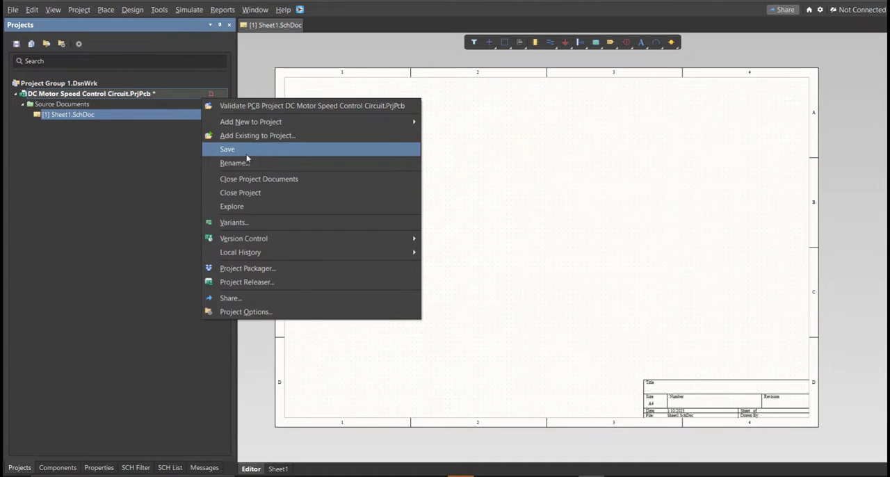
left_click(246, 153)
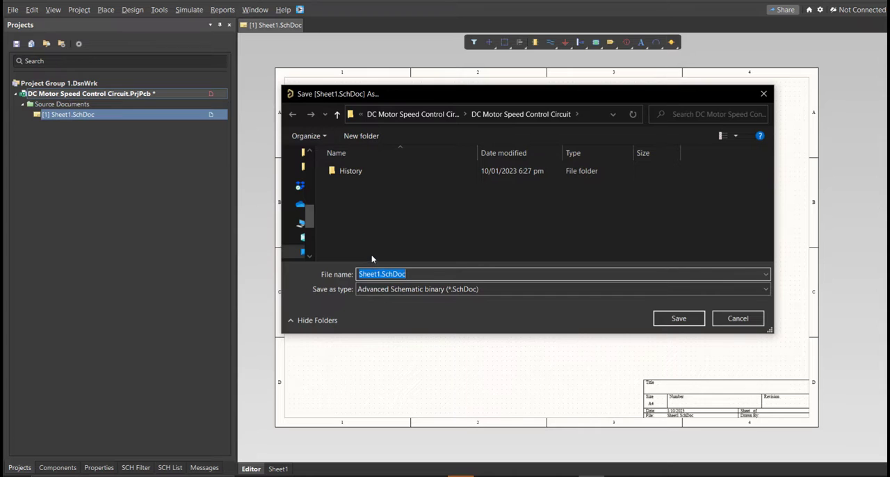
type("DC Motor Speed Control Circuit.")
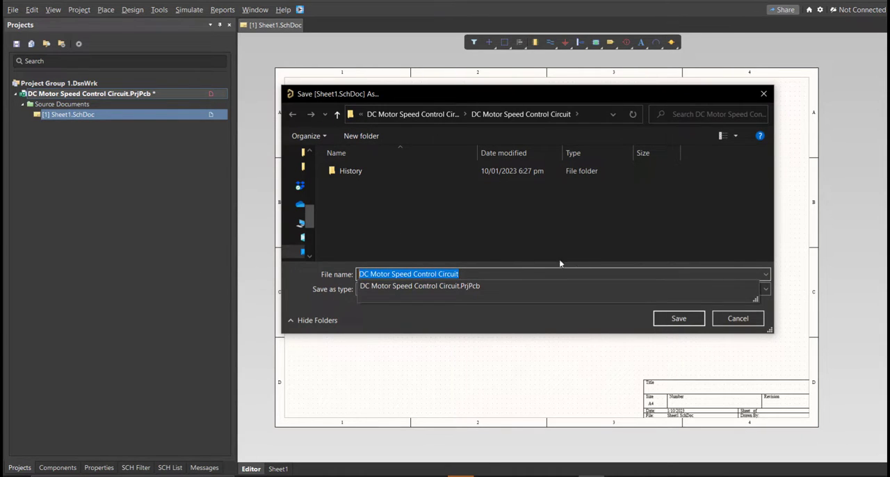
left_click(679, 320)
Create a new schematic library and save it as DC Motor Speed Control Circuit in the project folder
left_click(13, 9)
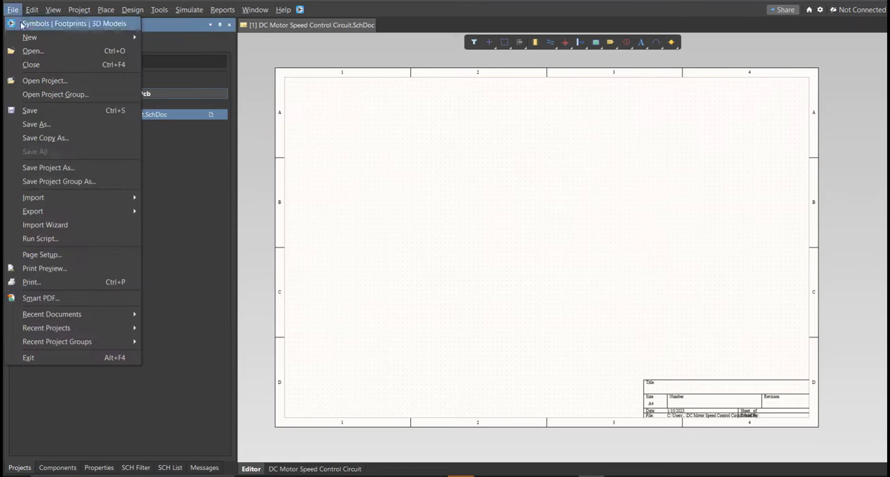
mouse_move(29, 37)
mouse_move(180, 151)
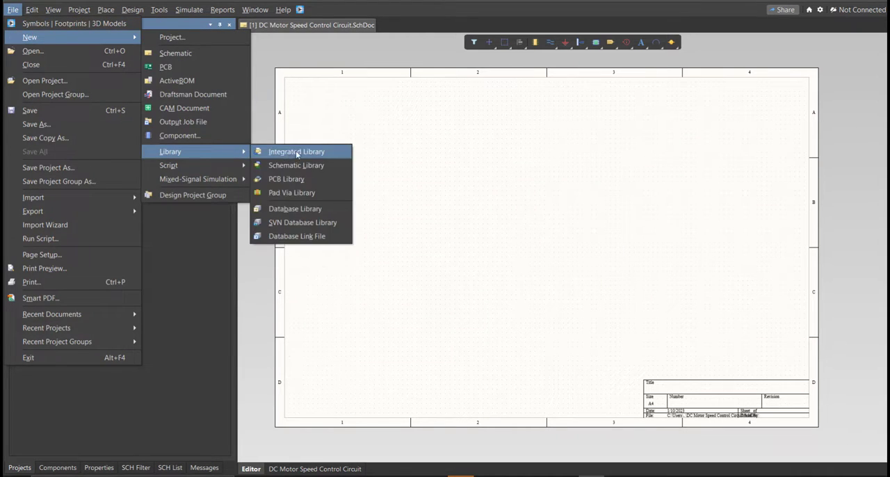
left_click(299, 151)
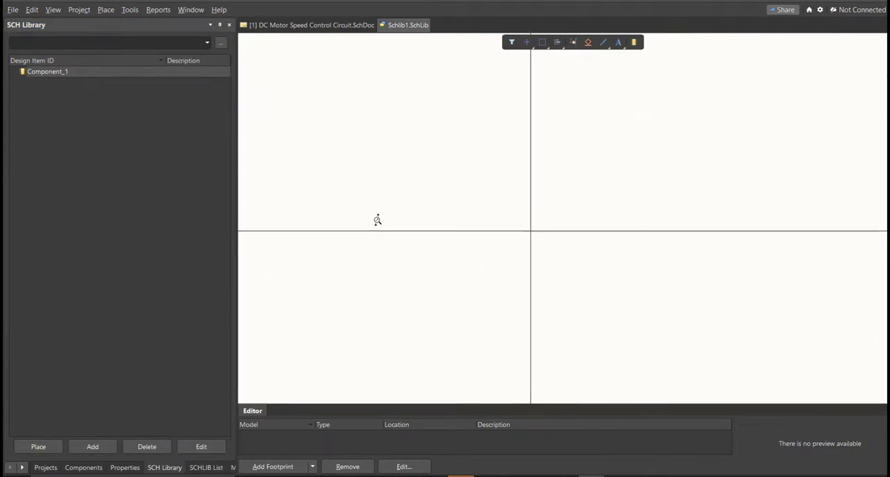
key("ctrl+s")
type("DC Motor Speed Control Circuit")
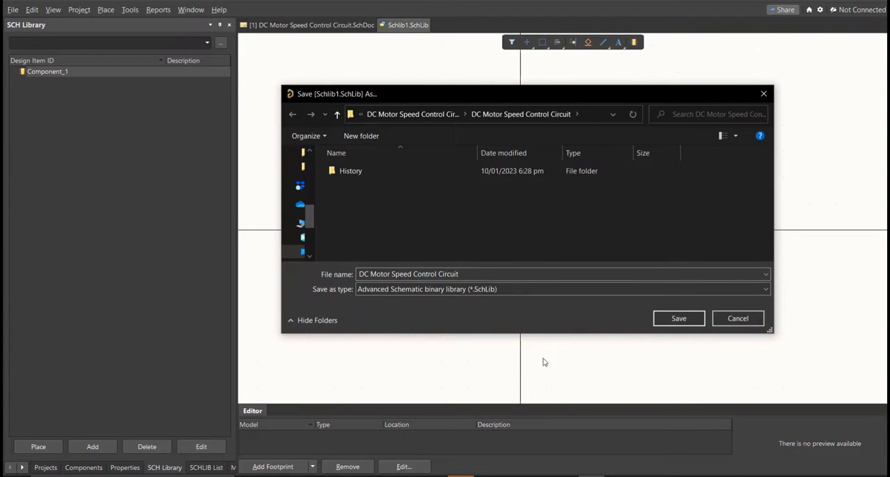
left_click(670, 322)
left_click_drag(475, 425, 329, 422)
scroll(363, 299, "down", 2, "ctrl")
Create a new PCB library and save it as DC Motor Speed Control Circuit in the project folder
left_click(10, 10)
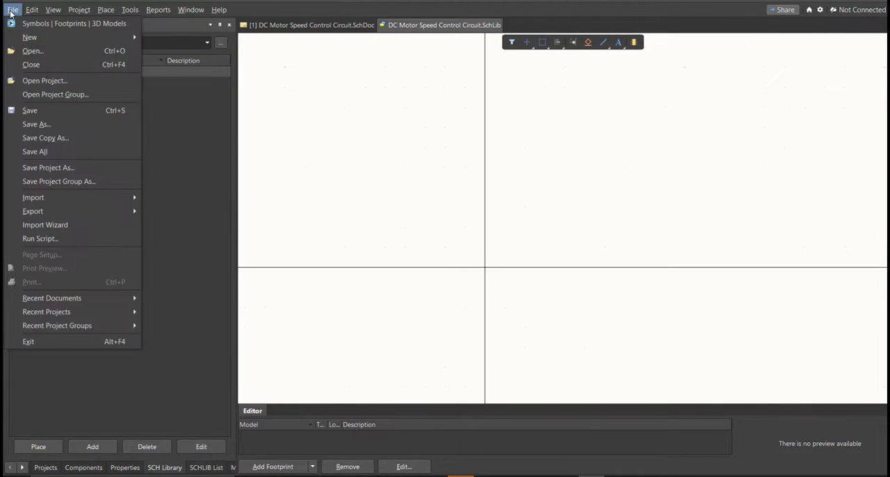
mouse_move(61, 38)
mouse_move(219, 152)
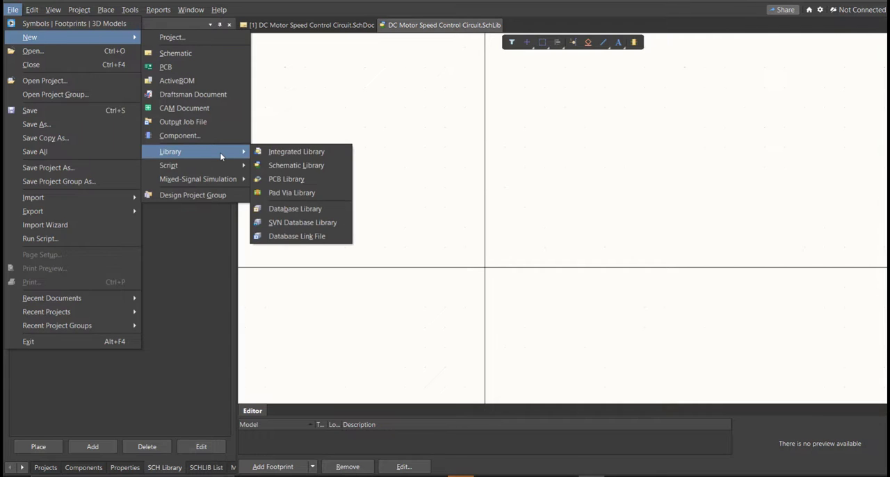
left_click(324, 184)
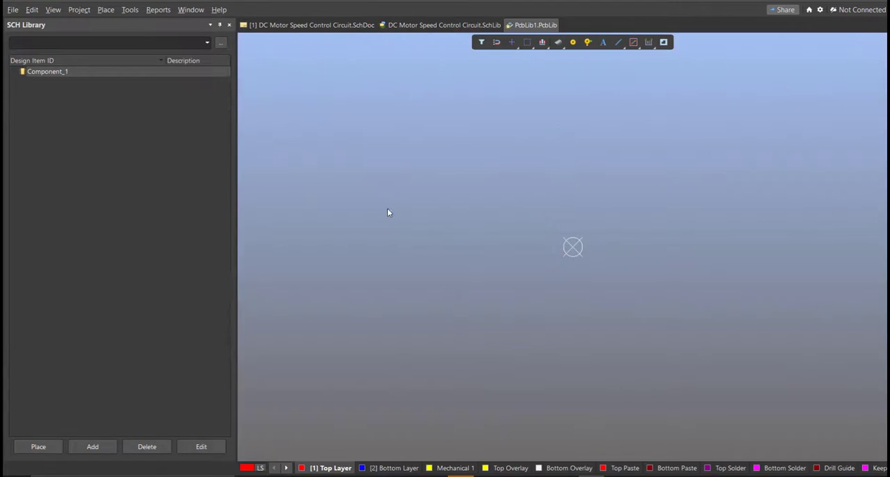
mouse_move(481, 252)
right_mouse_down()
mouse_move(396, 234)
mouse_move(350, 237)
right_mouse_up()
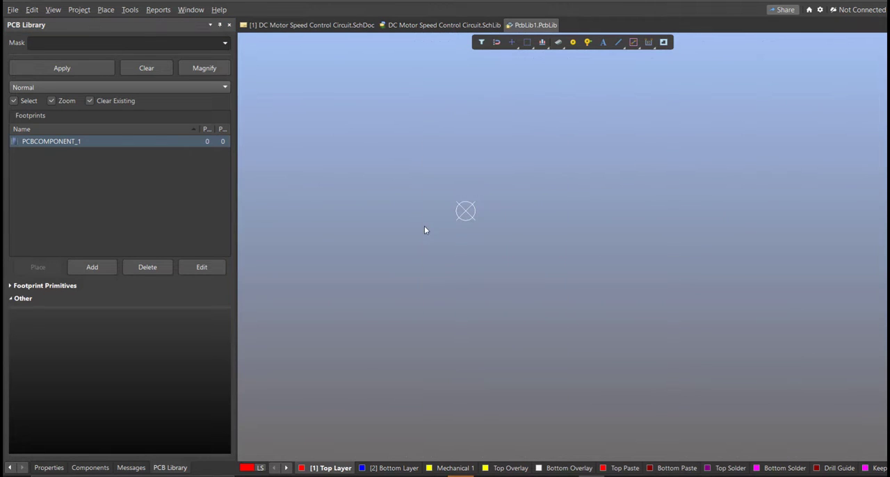
key("ctrl+s")
type("DC Motor Speed Control Circuit")
left_click(428, 226)
left_click(502, 275)
left_click(616, 276)
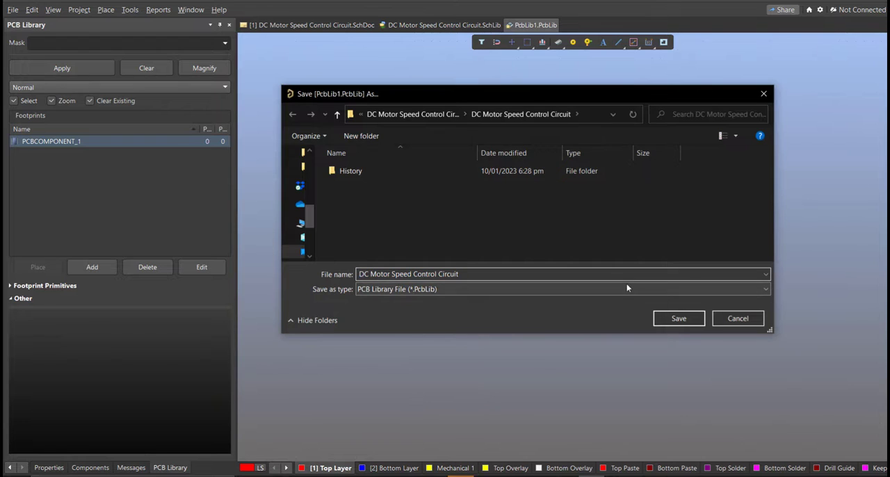
left_click(682, 322)
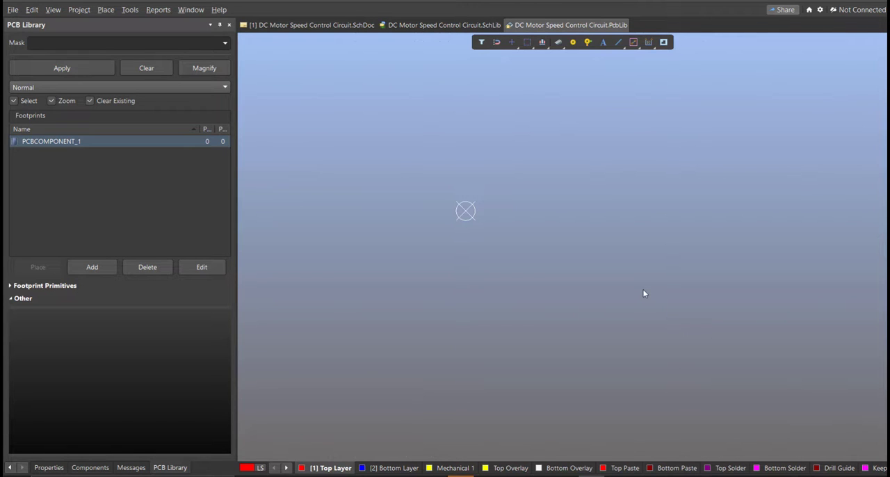
Return to the schematic document and save the DC Motor Speed Control Circuit project with its added libraries
left_click(355, 26)
mouse_move(433, 218)
right_mouse_down()
mouse_move(437, 207)
mouse_move(444, 213)
right_mouse_up()
right_click(206, 97)
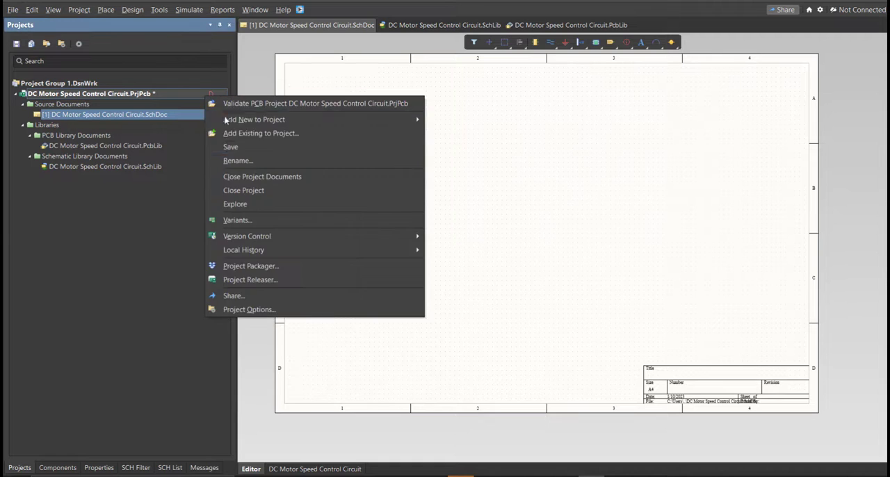
left_click(229, 146)
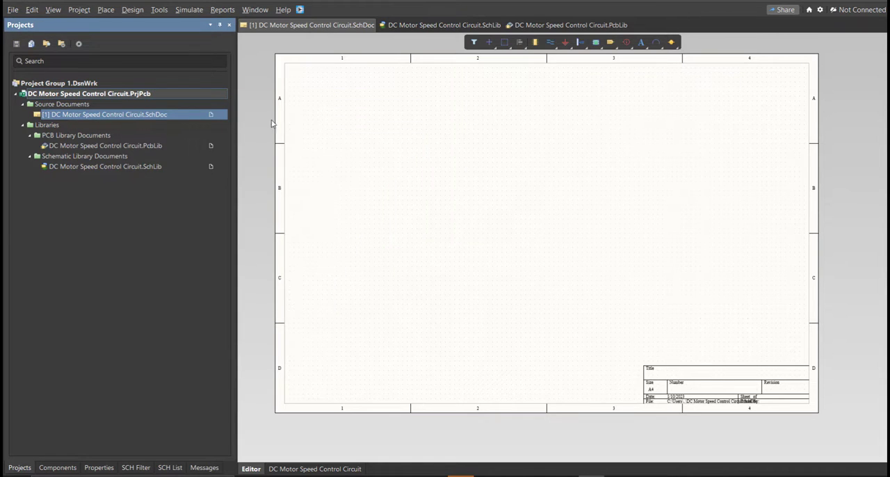
Switch to the Excel parts list and copy the 1nF capacitor's manufacturer part number, 04023C102KAT2A
left_click(300, 10)
left_click_drag(139, 13, 387, 84)
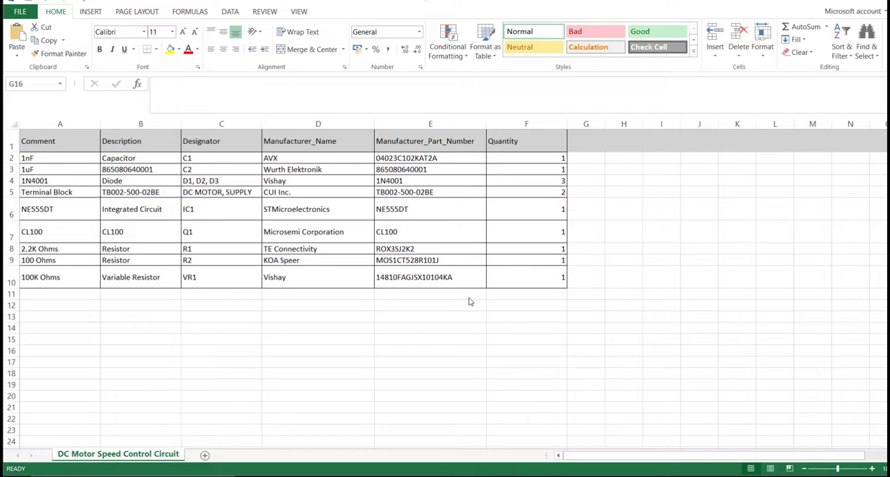
left_click_drag(437, 159, 437, 277)
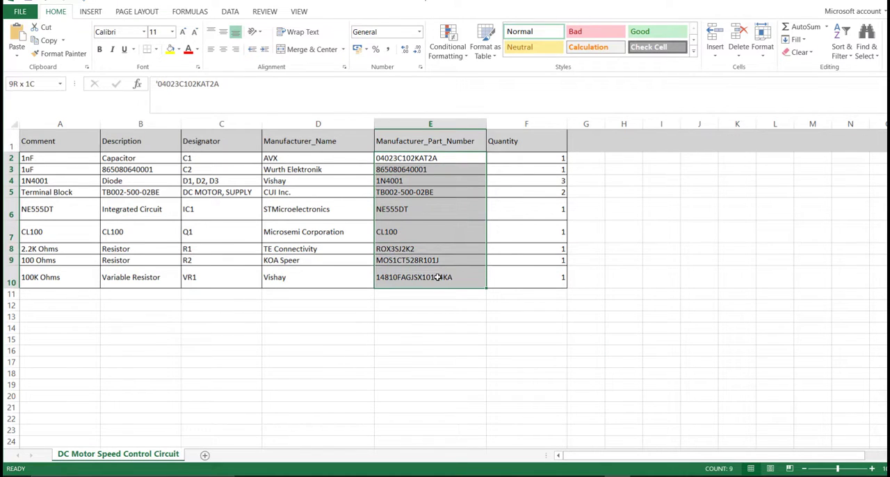
left_click(433, 317)
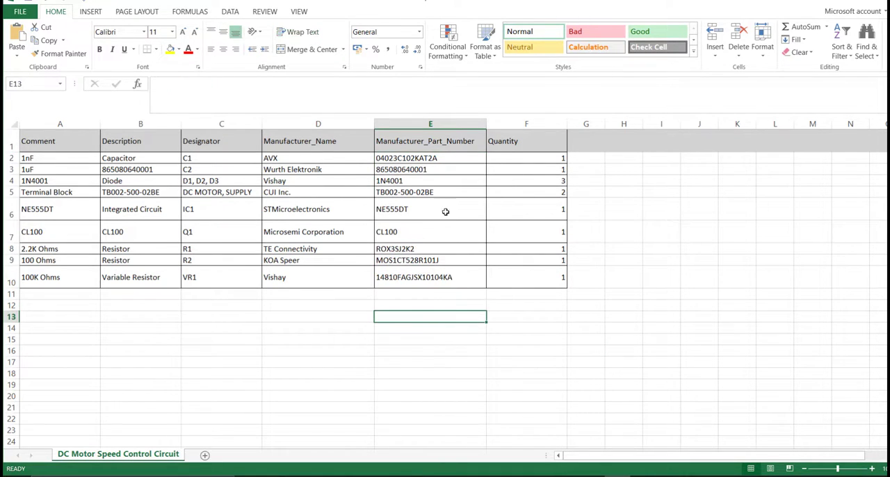
double_click(449, 159)
left_click_drag(453, 157, 376, 156)
key("ctrl+c")
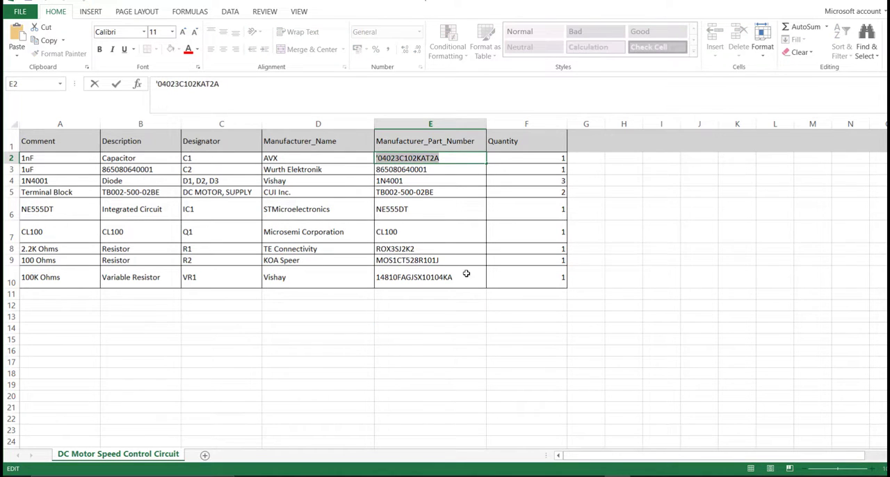
left_click(567, 476)
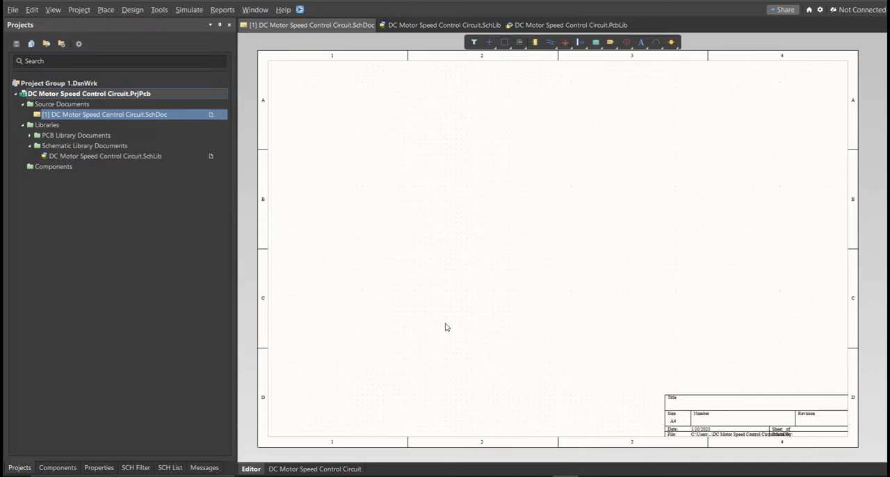
Add the AVX capacitor 04023C102KAT2A to the design with Altium Library Loader and move its symbol inside the sheet in zone D1
left_click(299, 11)
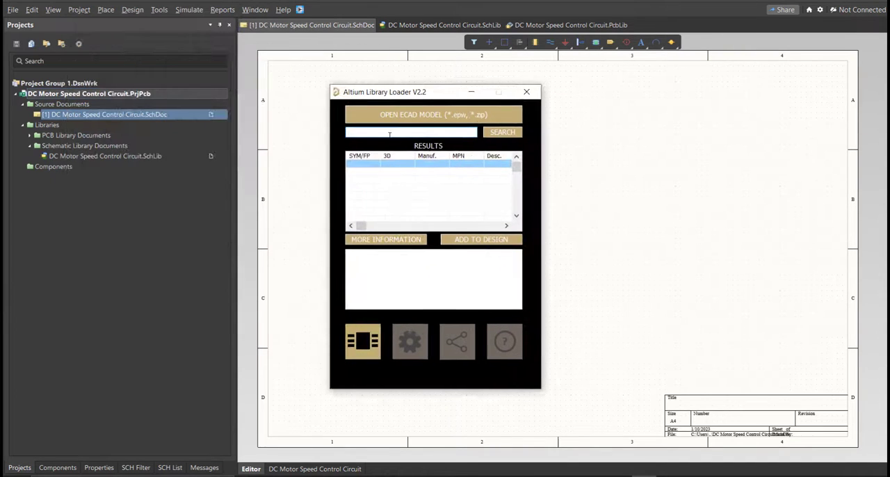
key("ctrl+v")
left_click(501, 139)
left_click(470, 240)
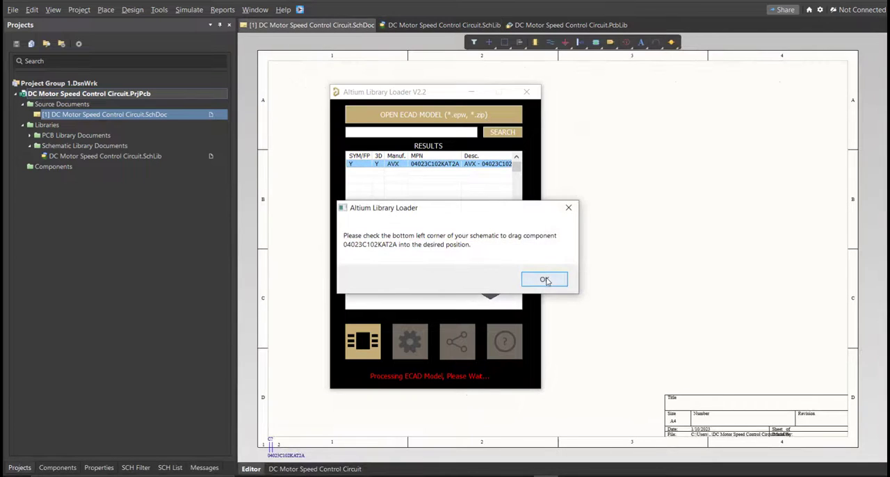
left_click(541, 278)
left_click(526, 92)
scroll(338, 419, "up", 2, "ctrl")
left_click_drag(273, 444, 327, 373)
Delete the empty Component_1 from the project's schematic library
left_click(440, 25)
left_click(94, 82)
right_click_drag(516, 260, 487, 247)
scroll(487, 248, "down", 1, "ctrl")
left_click(84, 73)
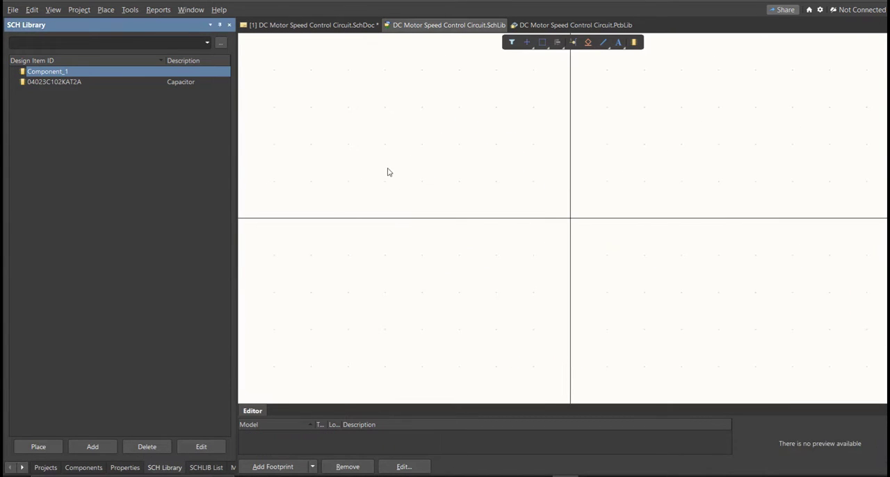
key("Delete")
scroll(400, 280, "down", 2, "ctrl")
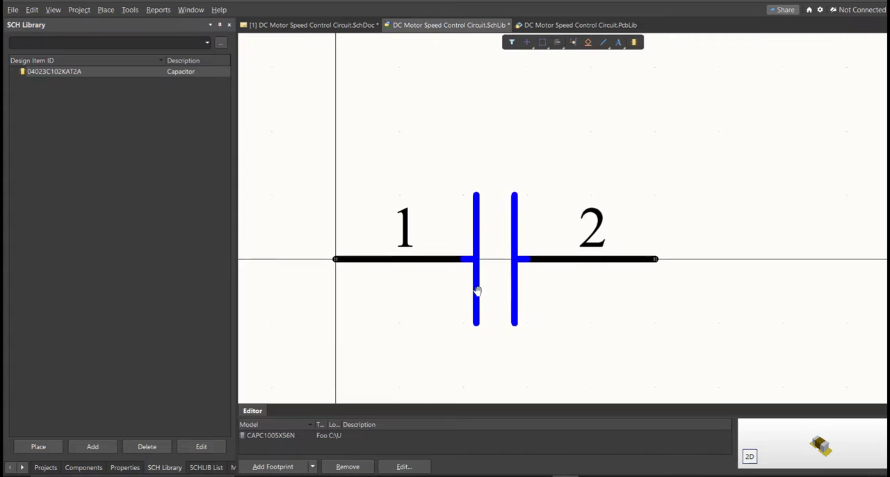
right_click_drag(473, 298, 461, 242)
Set the 04023C102KAT2A capacitor's comment to 1nF in the schematic library and display its footprint preview
double_click(104, 72)
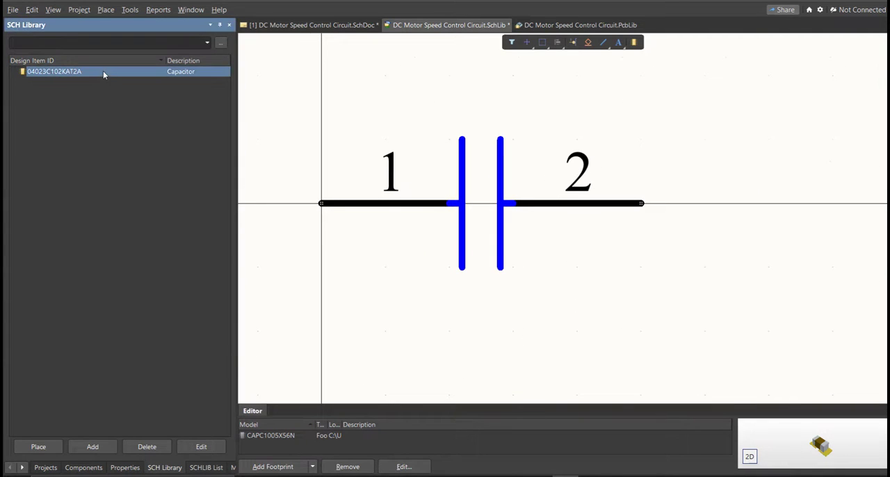
left_click(104, 130)
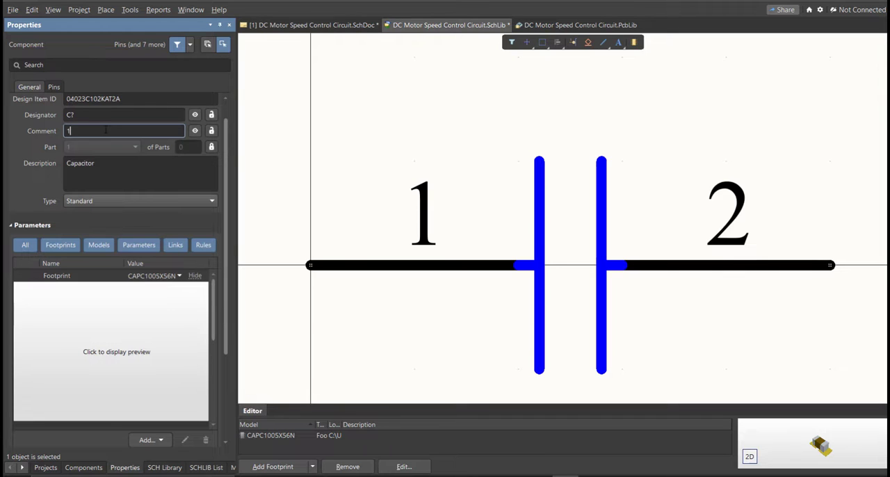
double_click(105, 130)
scroll(354, 150, "down", 3, "ctrl")
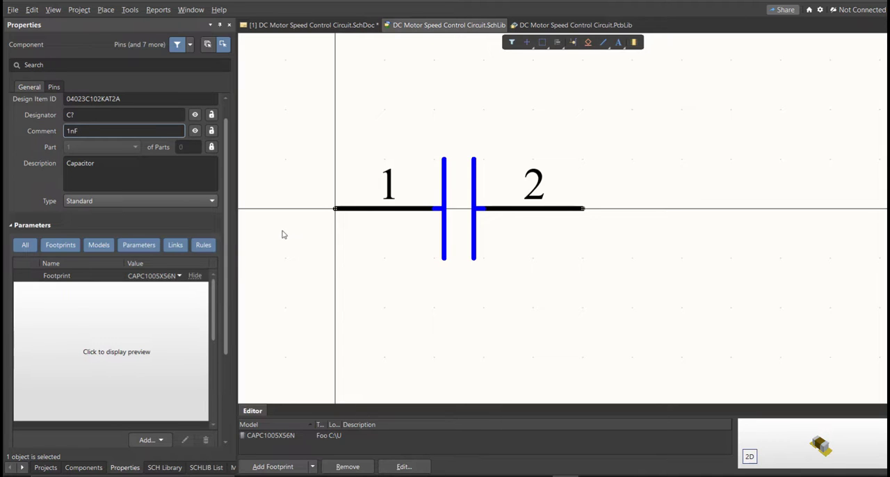
left_click(172, 331)
left_click(172, 335)
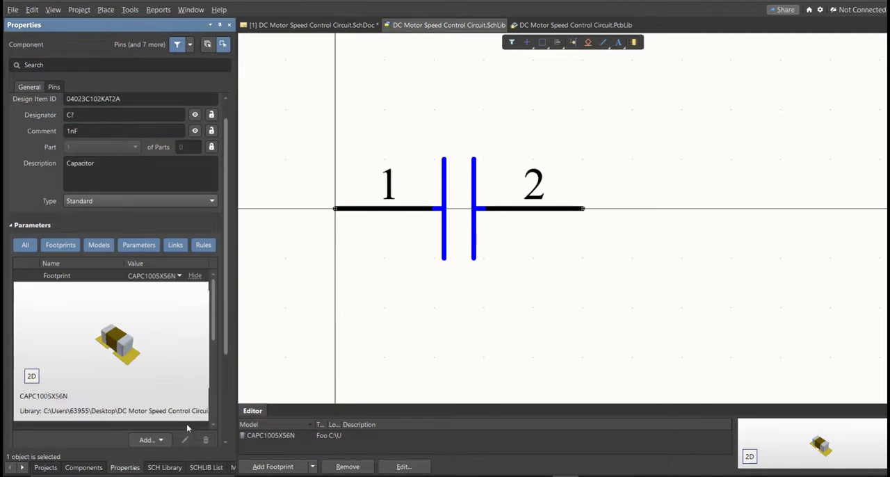
Place the 1nF capacitor from the project's schematic library onto the schematic and align it beside the existing 04023C102KAT2A capacitor
left_click(165, 467)
left_click(58, 446)
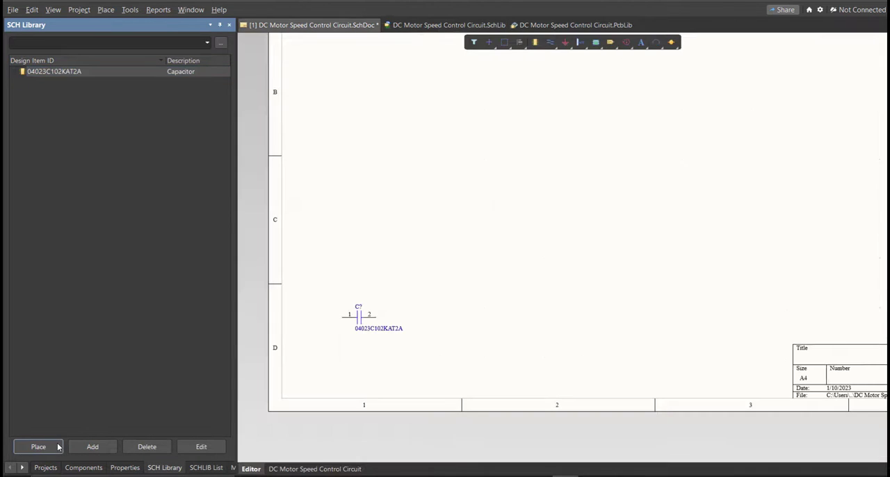
scroll(456, 314, "down", 1, "ctrl")
scroll(501, 309, "up", 3, "ctrl")
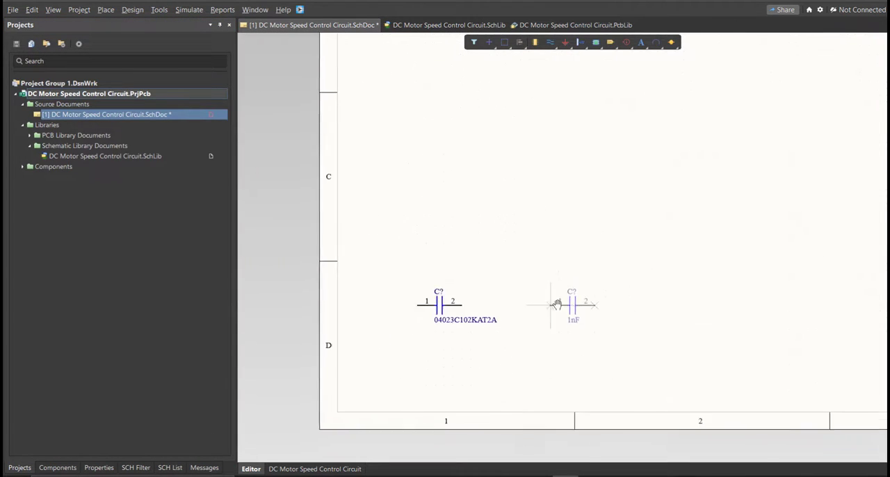
left_click(537, 317)
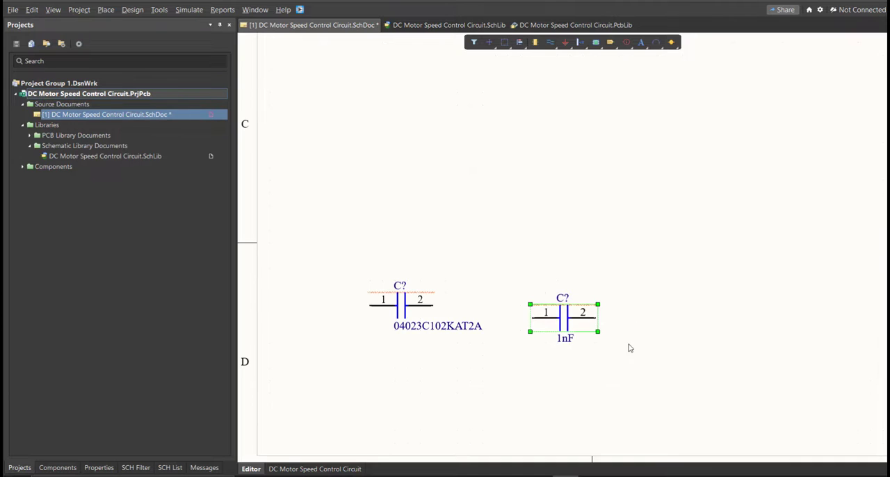
scroll(562, 321, "up", 2, "ctrl")
left_click_drag(565, 321, 516, 306)
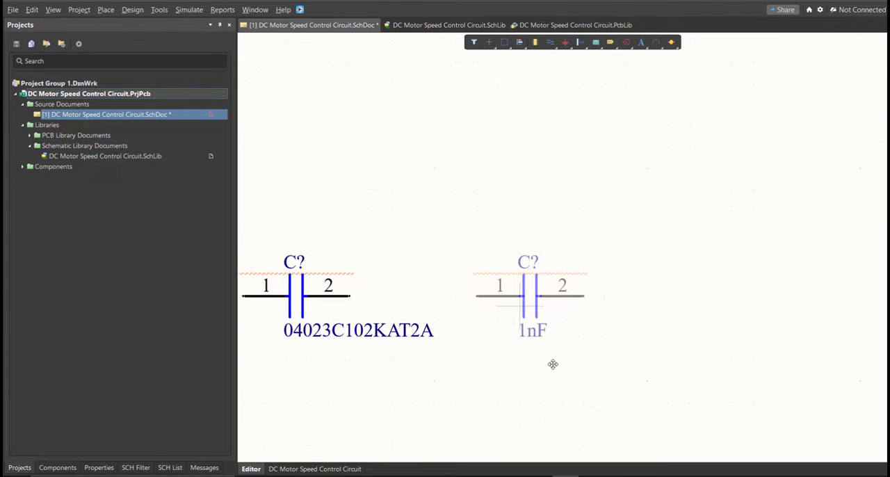
right_click_drag(491, 343, 509, 340)
left_click_drag(402, 245, 255, 317)
left_click_drag(590, 229, 523, 361)
Switch to the Excel parts list and review the manufacturer part numbers of all the components
left_click(565, 408)
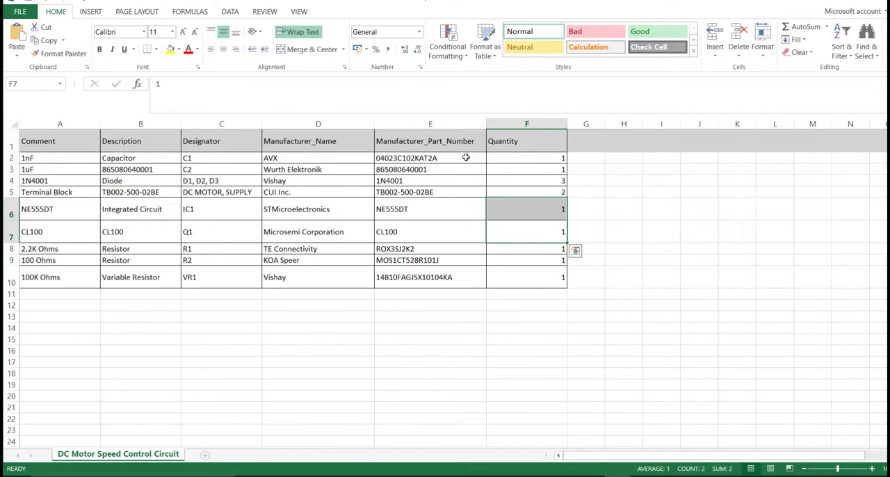
left_click_drag(466, 159, 460, 282)
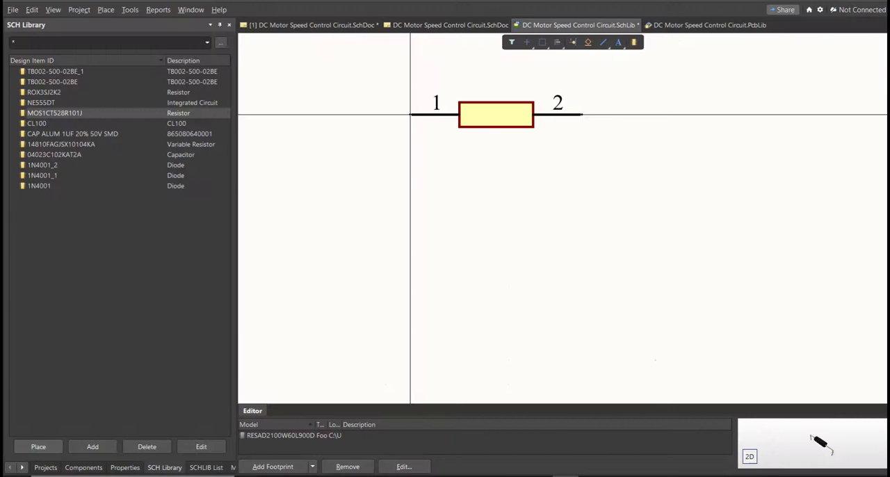
Examine the designator, comment and footprint preview of the MOS1CT528R101J resistor in the schematic library
left_click(125, 467)
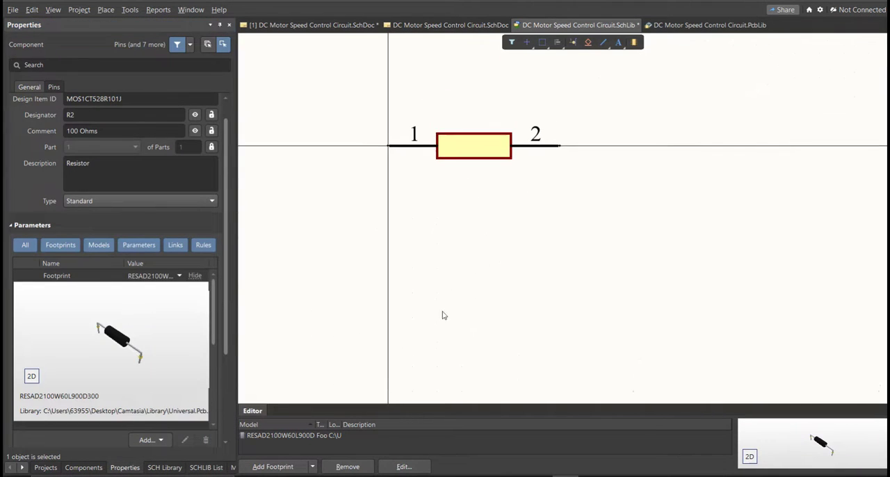
middle_click_drag(407, 265, 408, 268)
right_click_drag(408, 268, 424, 242)
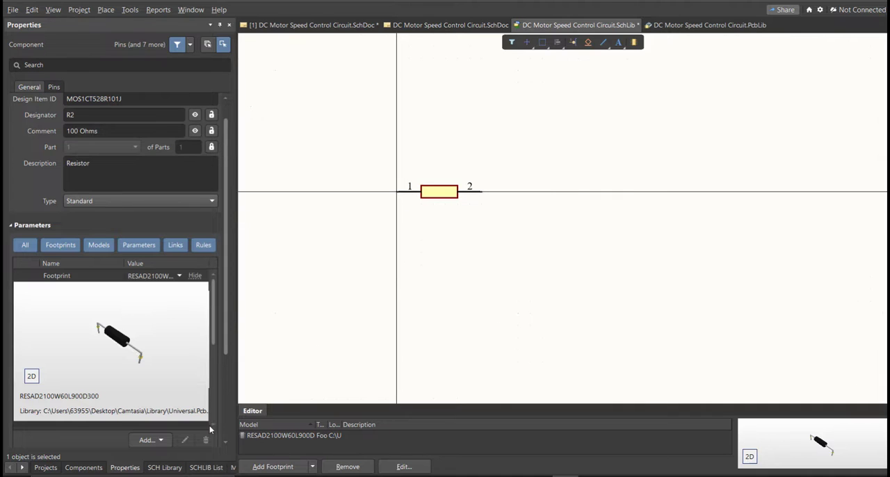
Review the symbols and footprints of the library components in order, from TB002-500-02BE_1 through 1N4001
left_click(166, 468)
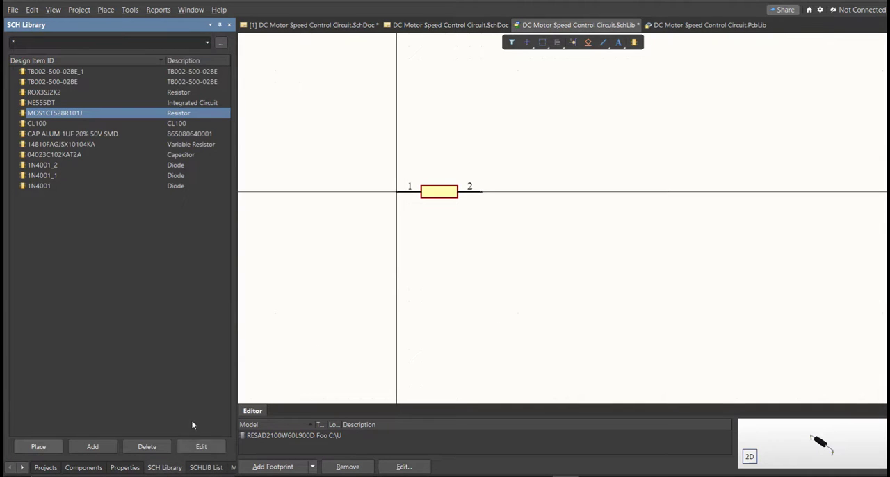
left_click(98, 72)
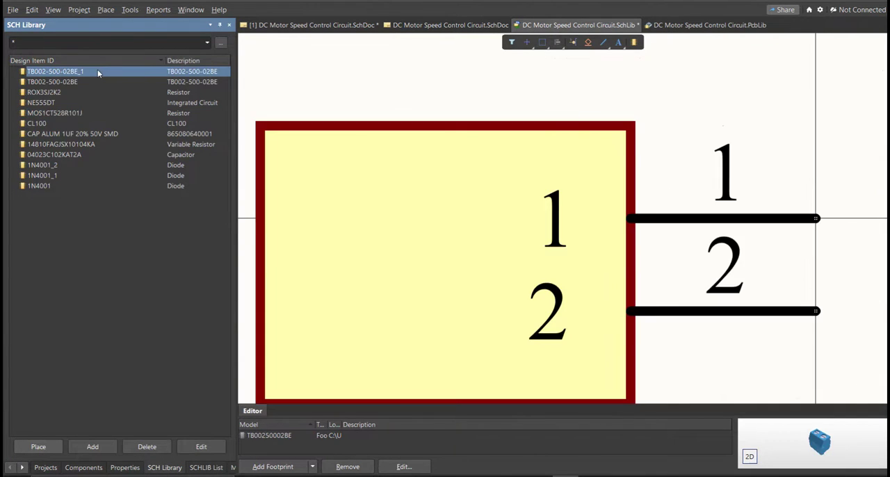
key("Down")
key("Down")
key("Down")
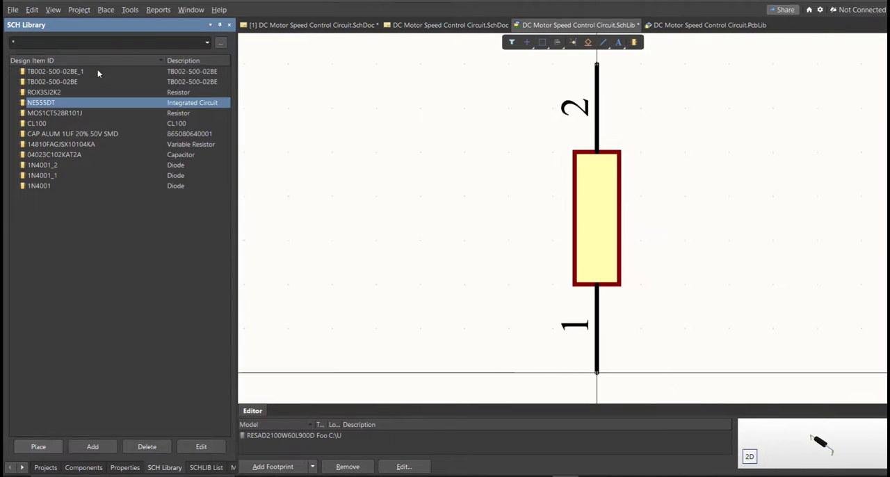
key("Down")
key("Down")
key("Down")
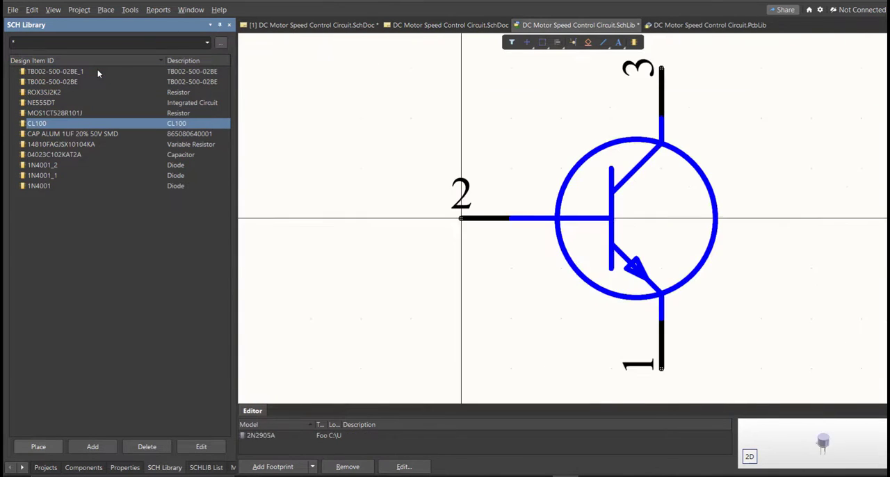
key("Down")
key("Down")
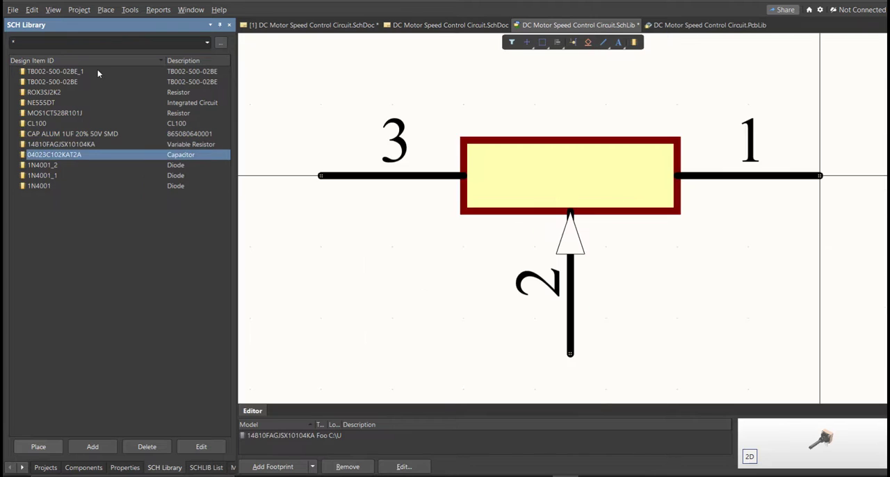
key("Down")
key("Down")
key("Down")
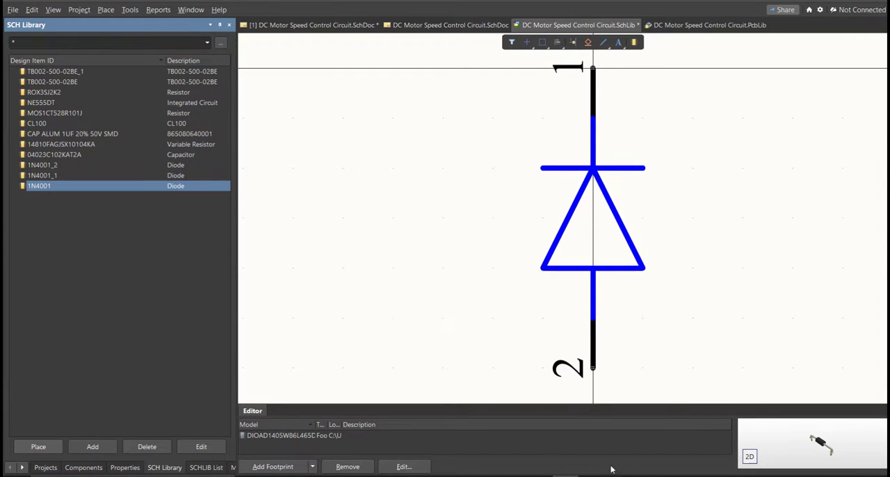
Return to the schematic sheet and bring up the component list of DC Motor Speed Control Circuit.SchLib
left_click(325, 26)
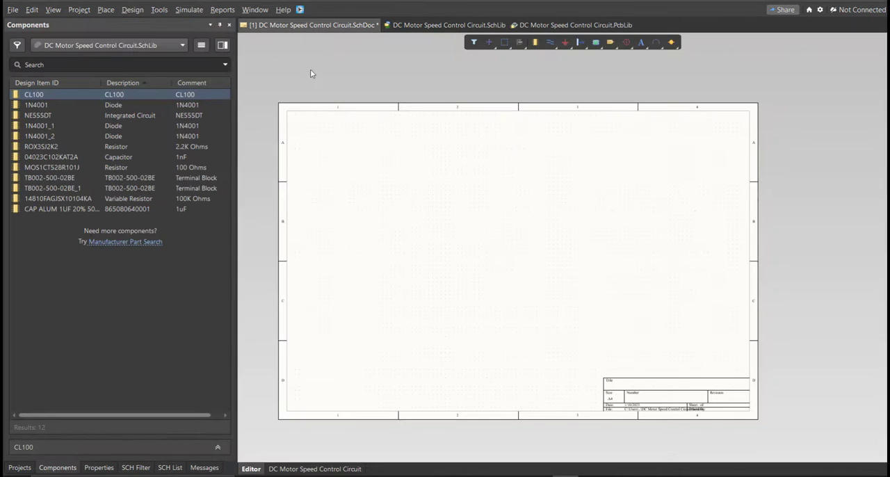
left_click(67, 472)
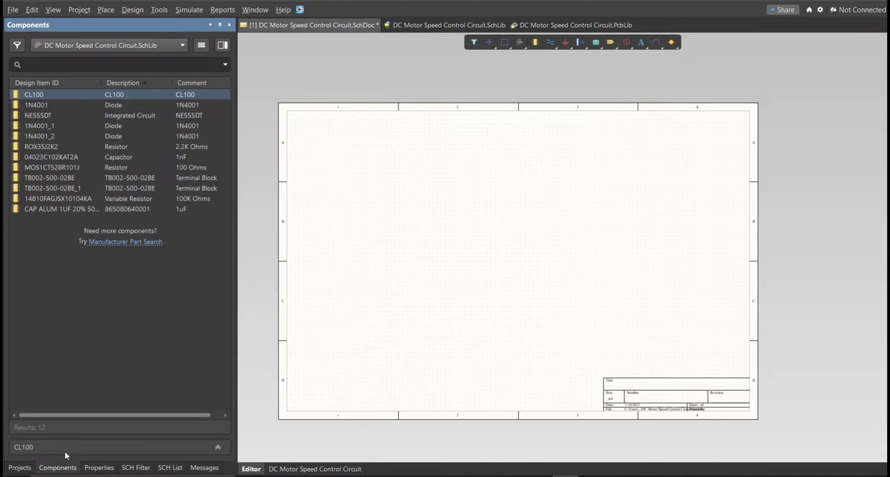
right_click_drag(410, 359, 403, 354)
key("k")
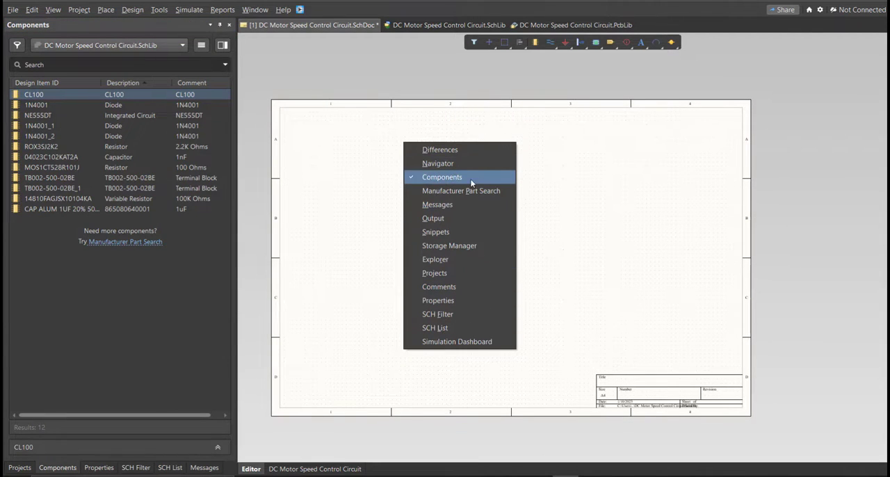
left_click(555, 216)
Place the NE555DT, CL100 transistor, 1N4001 diode, 2.2K Ohms and 100 Ohms resistors, and 1nF capacitor on the schematic
right_click_drag(390, 204, 371, 177)
middle_click_drag(308, 186, 307, 176)
right_click_drag(334, 303, 370, 271)
middle_click_drag(369, 271, 369, 261)
right_click_drag(410, 255, 321, 240)
left_click_drag(50, 95, 666, 182)
left_click_drag(39, 105, 415, 175)
left_click_drag(91, 142, 341, 145)
left_click_drag(76, 157, 306, 237)
Place the DC MOTOR and SUPPLY terminal blocks, the 100K Ohms variable resistor and the 1uF capacitor around the NE555DT
left_click_drag(76, 178, 388, 282)
left_click_drag(77, 199, 791, 159)
left_click_drag(76, 188, 778, 101)
left_click_drag(76, 209, 629, 278)
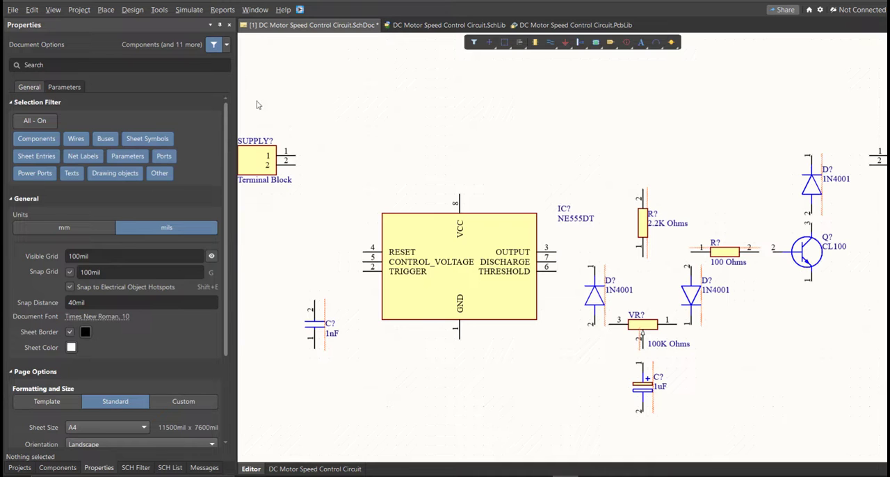
Open the properties of the 1nF capacitor on the schematic and inspect its designator field
scroll(440, 297, "down", 3, "ctrl")
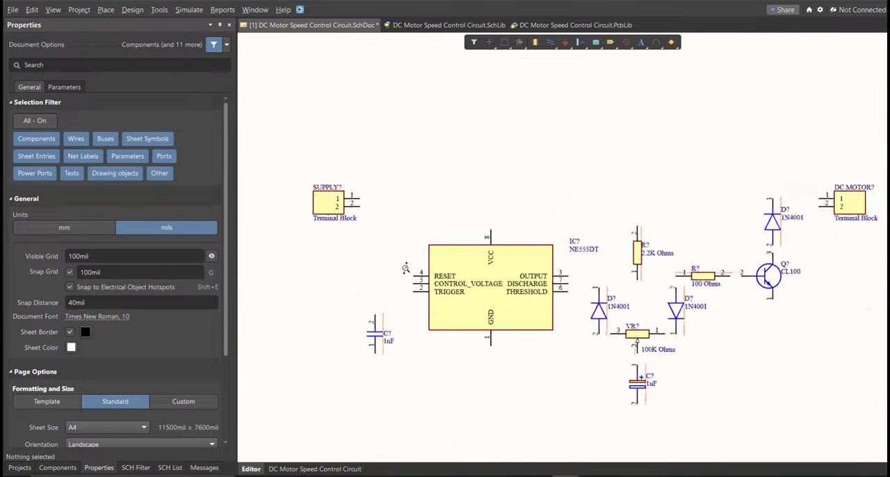
scroll(410, 294, "up", 4, "ctrl")
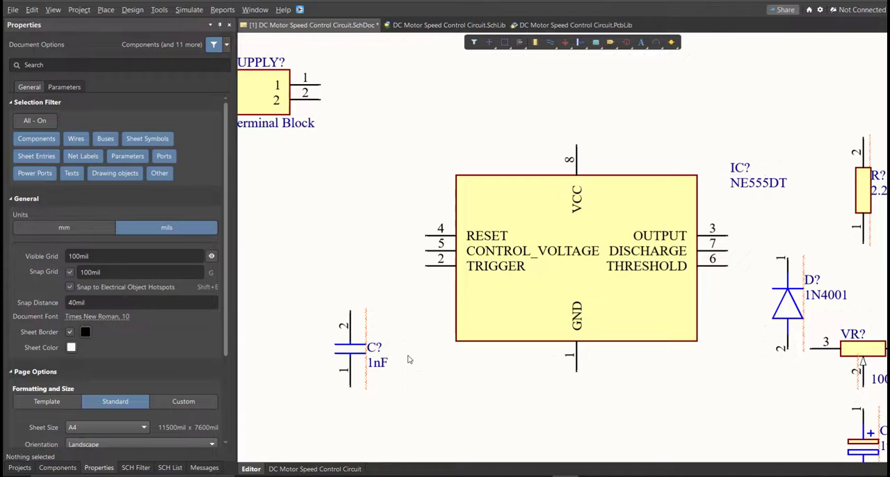
scroll(406, 360, "down", 1)
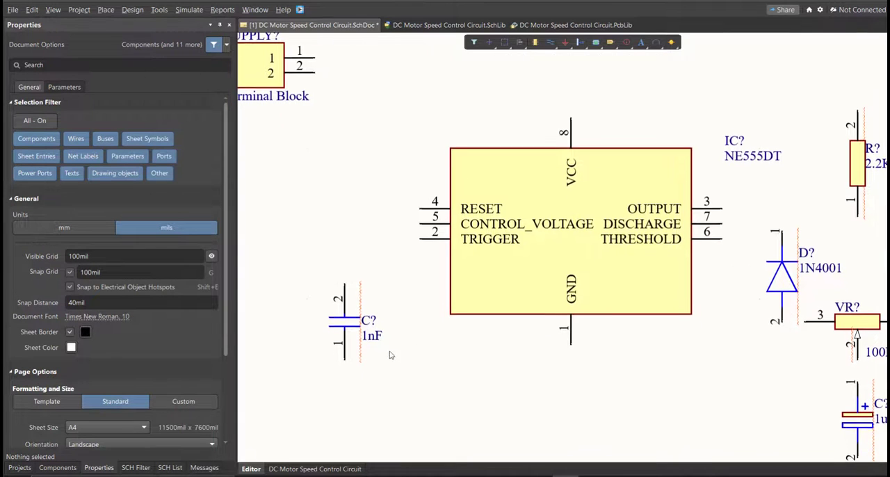
left_click(340, 324)
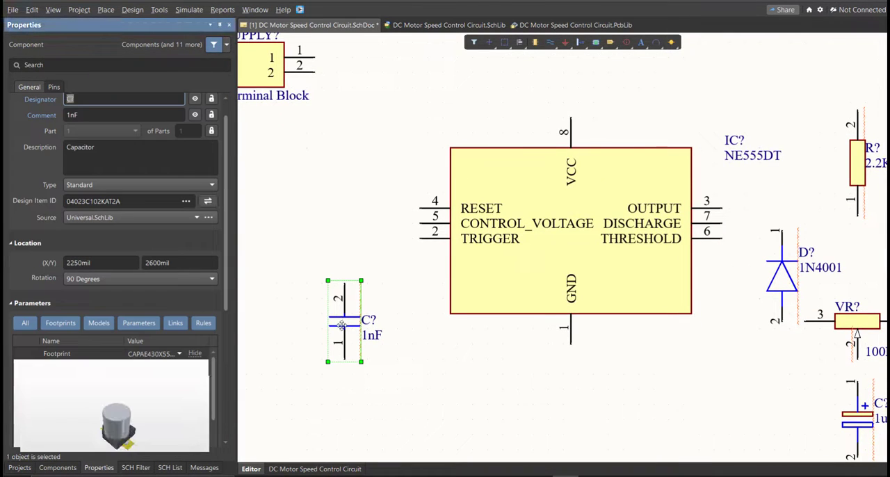
scroll(225, 260, "up", 1)
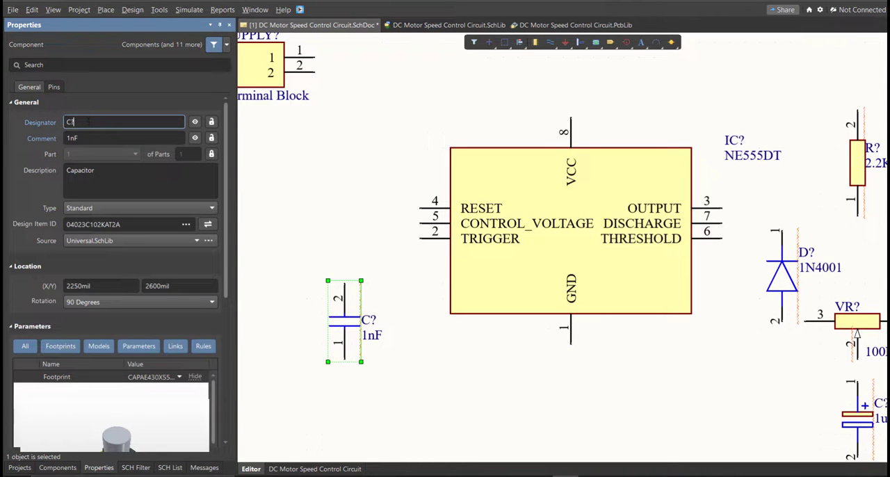
scroll(403, 266, "down", 2, "ctrl")
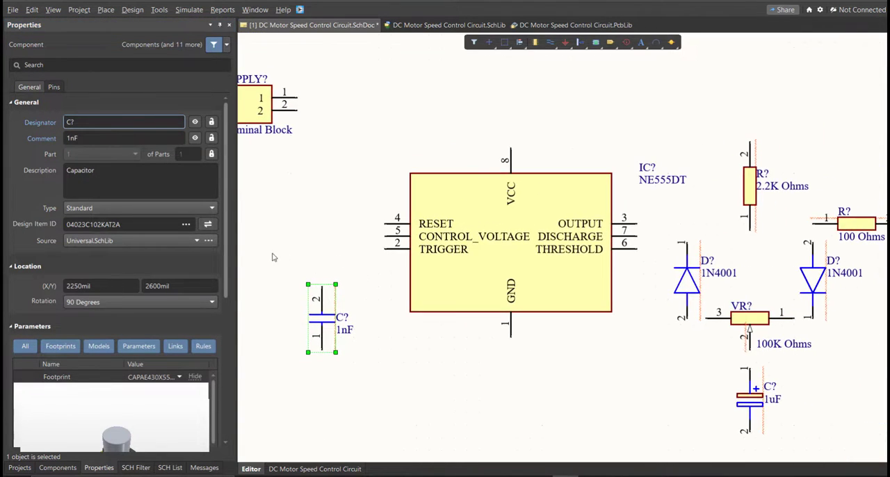
Open Annotate Schematics and update the change list to propose numbered designators for all components
left_click(159, 9)
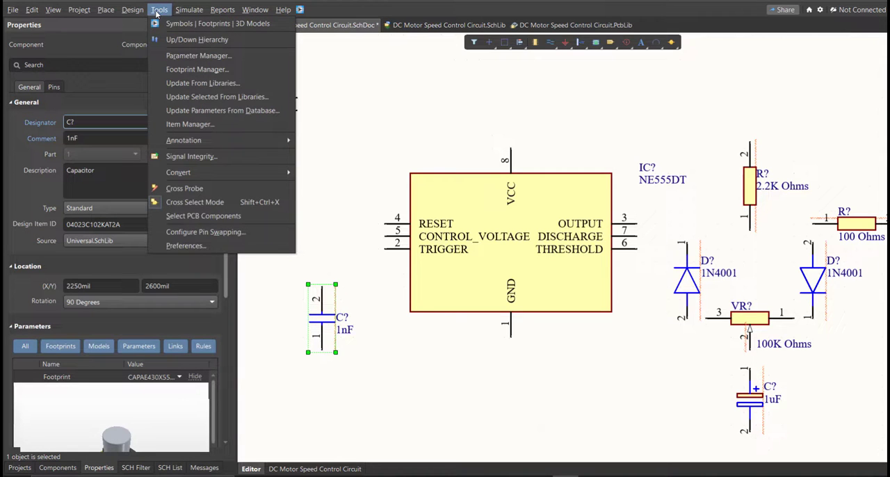
mouse_move(214, 140)
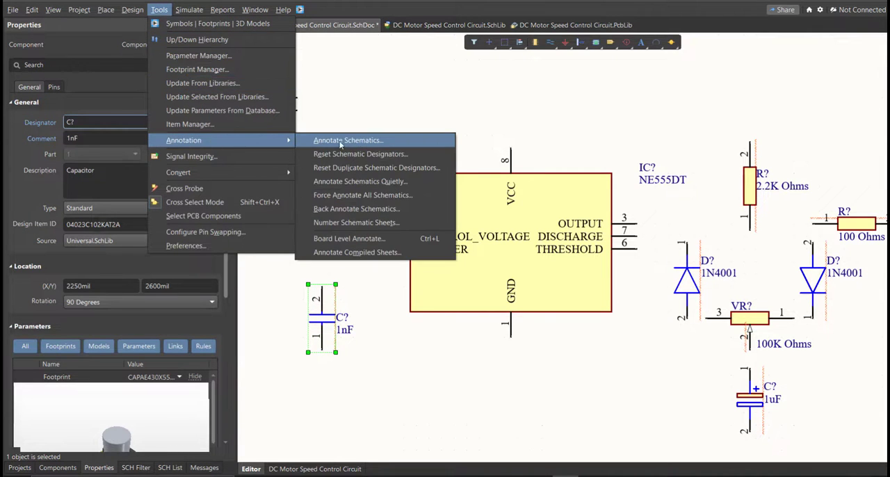
left_click(389, 145)
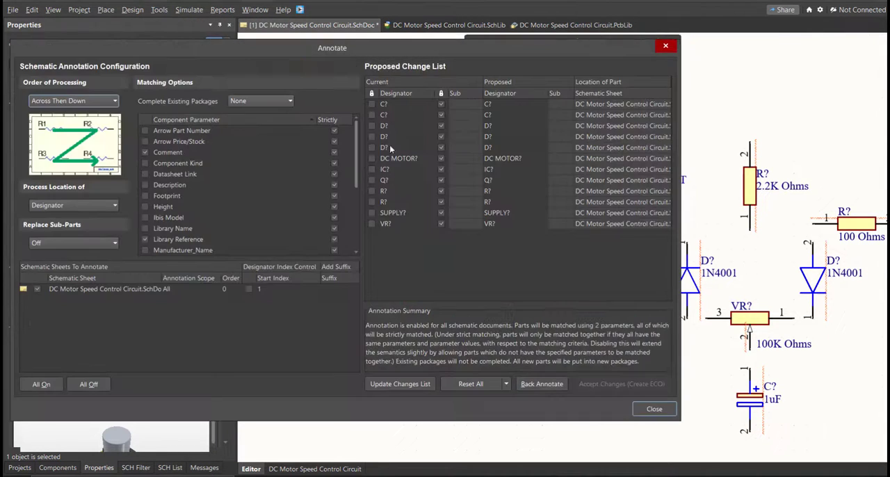
left_click(402, 386)
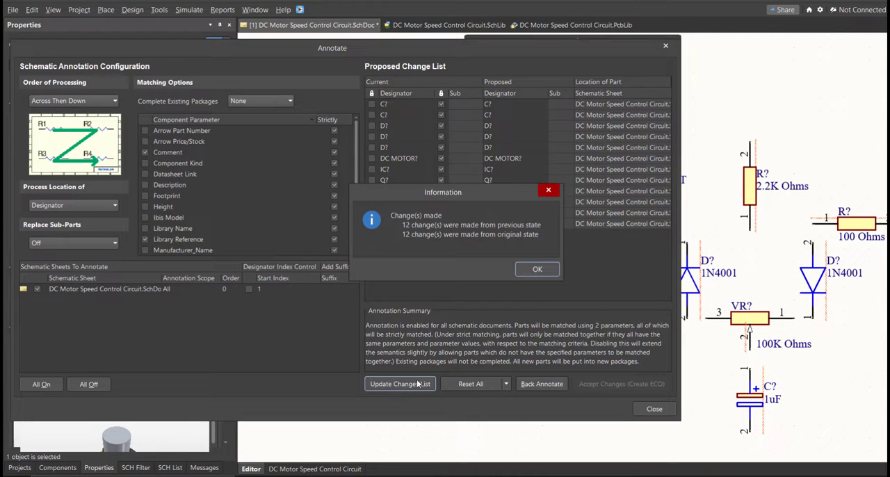
left_click(537, 270)
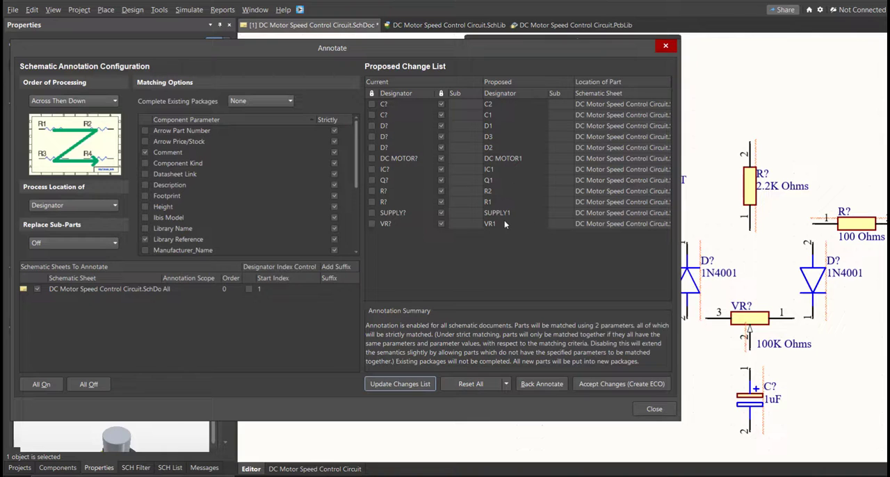
Accept the proposed designators, execute the engineering change order on the schematic, and close the annotation dialogs
left_click(594, 387)
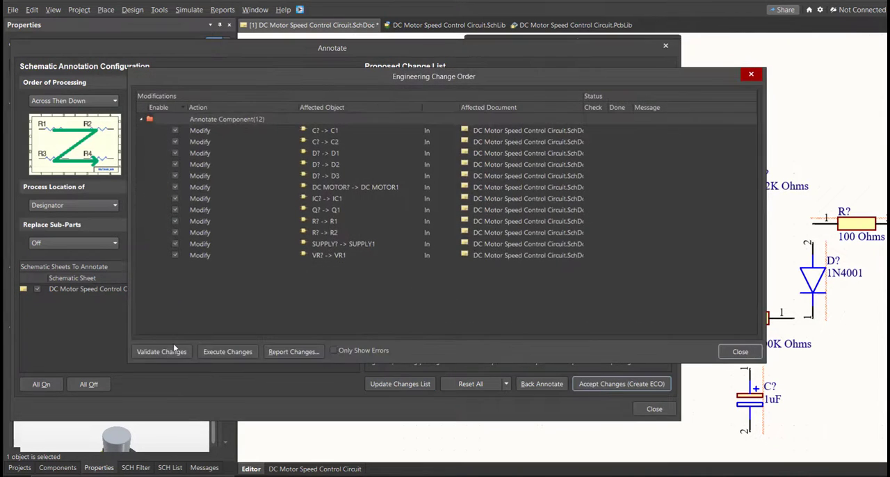
left_click(217, 351)
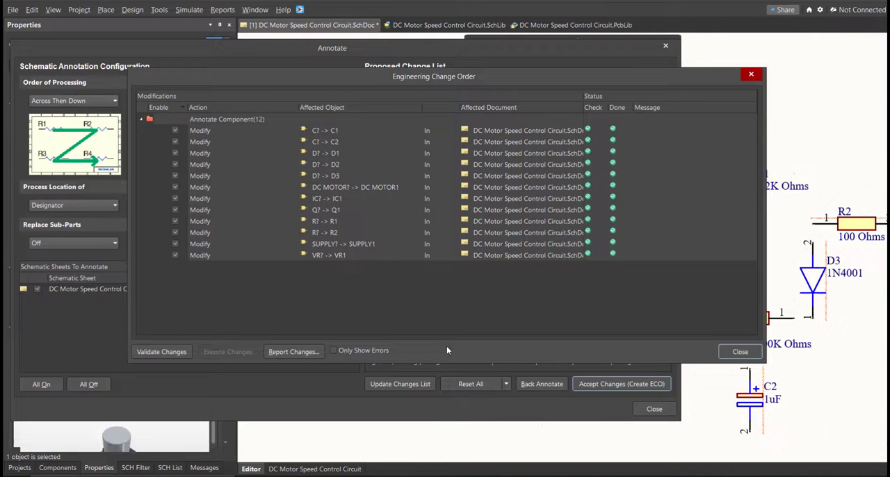
left_click(739, 352)
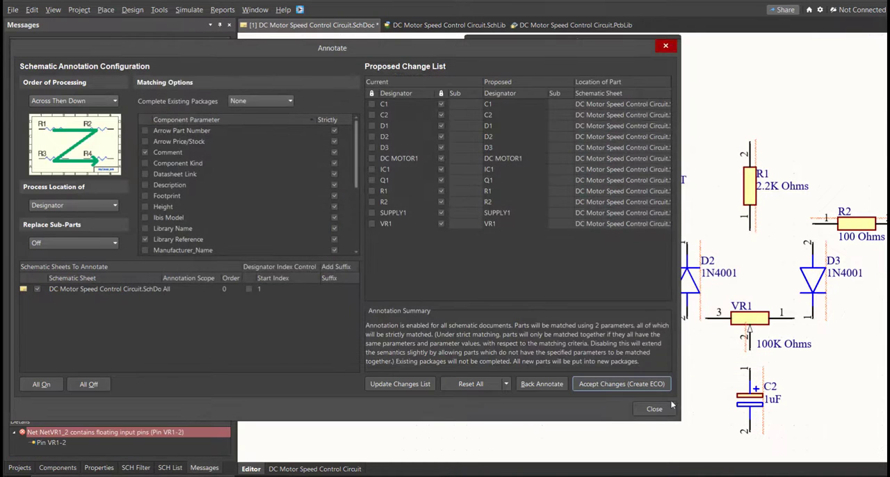
left_click(662, 409)
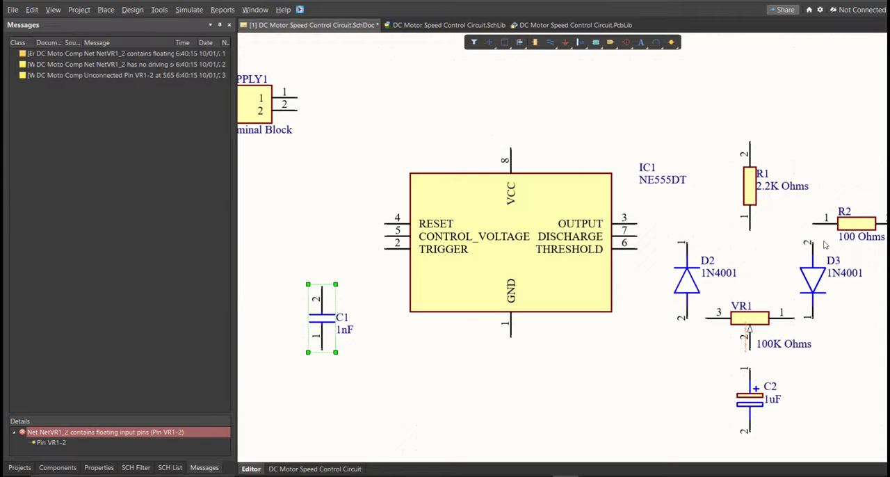
Wire pin 2 of the SUPPLY terminal block down and along beneath the NE555DT to form the circuit's lower rail
scroll(724, 214, "down", 3, "ctrl")
right_click_drag(720, 216, 584, 226)
scroll(632, 229, "up", 1, "ctrl")
right_click_drag(527, 226, 529, 229)
scroll(529, 229, "up", 3, "ctrl")
right_click_drag(253, 207, 480, 236)
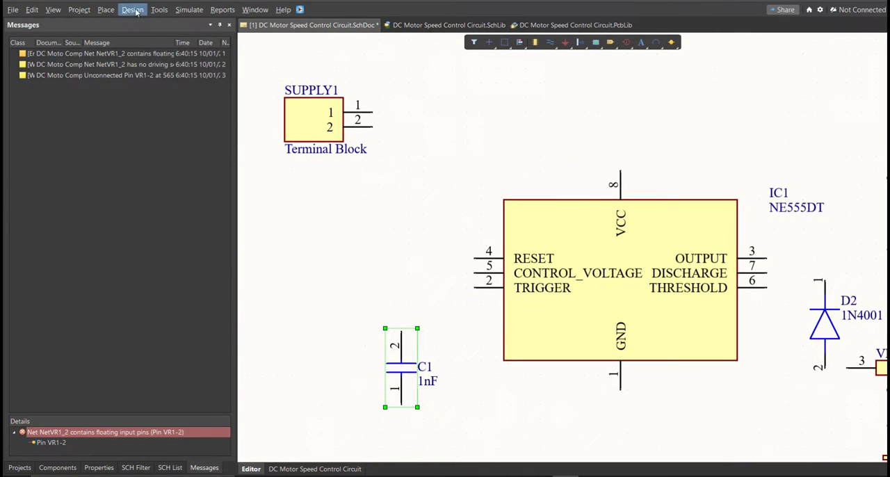
left_click(106, 9)
left_click(119, 79)
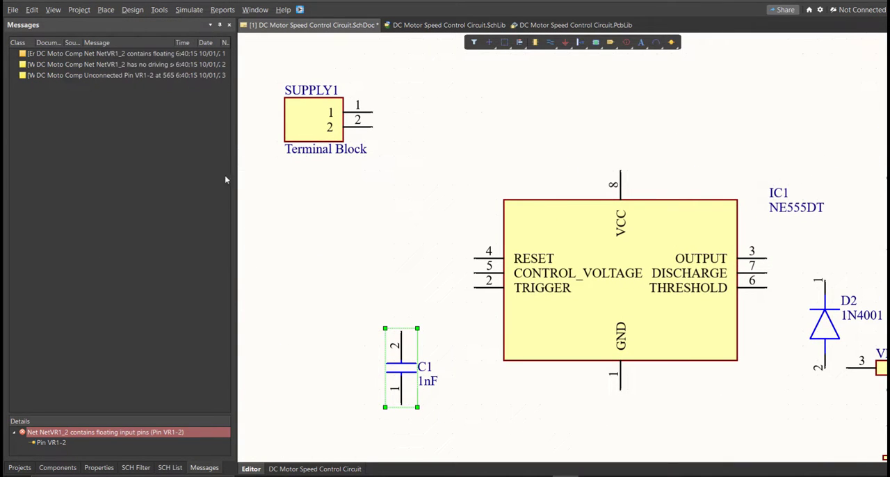
scroll(295, 158, "up", 1, "ctrl")
left_click(440, 123)
scroll(445, 243, "down", 2)
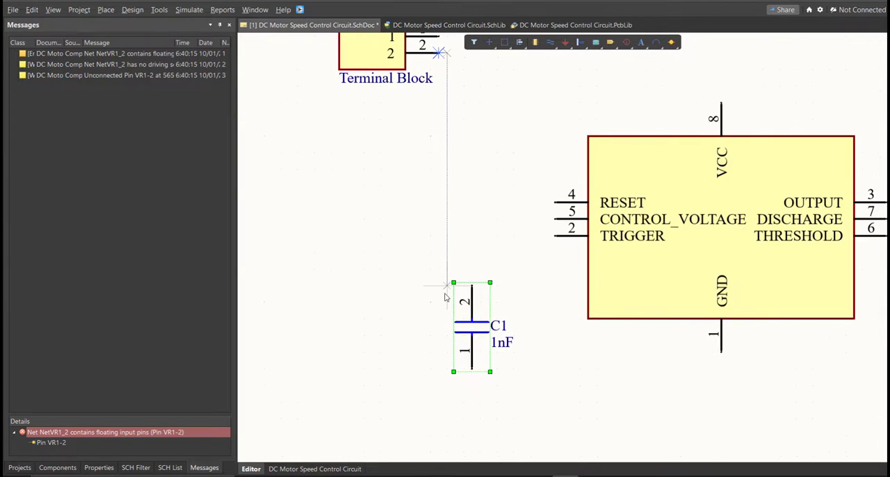
scroll(413, 288, "down", 2, "ctrl")
scroll(392, 265, "up", 2, "ctrl")
left_click(424, 338)
left_click(695, 212)
right_click_drag(632, 324, 445, 306)
middle_click_drag(445, 306, 496, 318)
left_click(492, 317)
left_click(777, 324)
Wire pin 2 of capacitor C1 up and across to the CONTROL_VOLTAGE pin 5 of the NE555DT
right_click_drag(374, 323, 498, 330)
scroll(498, 331, "up", 1, "ctrl")
left_click_drag(498, 326, 502, 350)
right_click_drag(354, 192, 337, 372)
scroll(349, 283, "up", 1, "ctrl")
right_click_drag(348, 280, 335, 298)
key("ctrl+w")
left_click(333, 314)
scroll(344, 305, "up", 3)
scroll(349, 343, "up", 2, "ctrl")
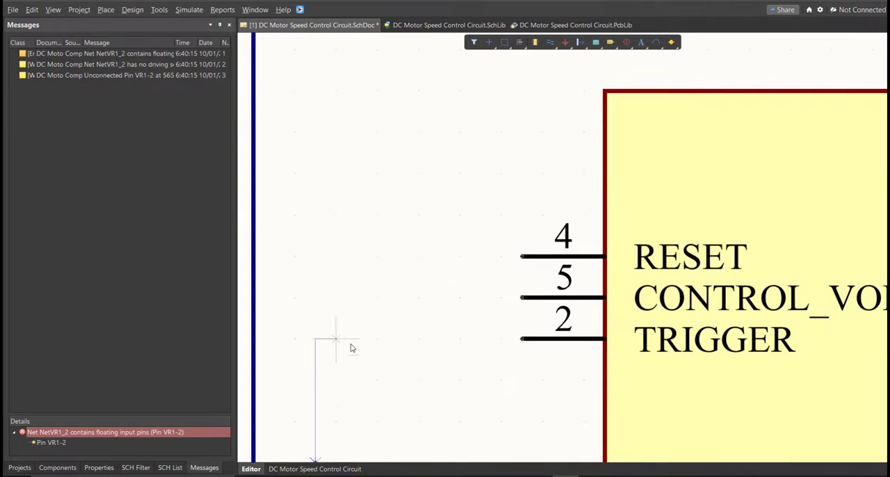
left_click(524, 269)
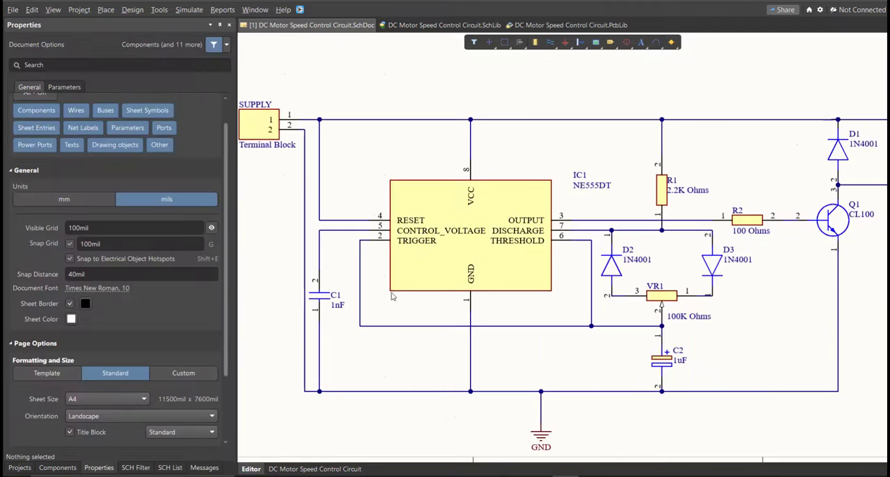
Switch the schematic sheet's units to millimetres
right_click_drag(391, 293, 371, 342)
scroll(371, 342, "down", 5, "ctrl")
scroll(387, 324, "up", 2, "ctrl")
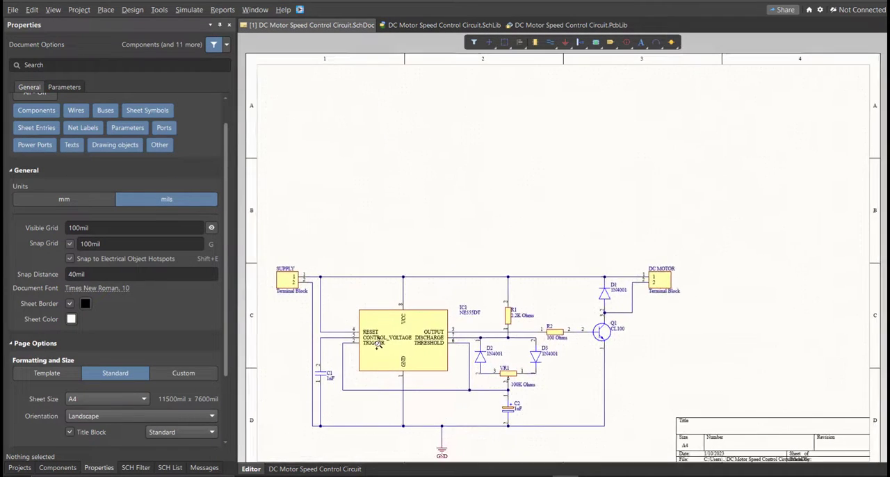
right_click_drag(413, 389, 419, 353)
scroll(410, 352, "down", 2, "ctrl")
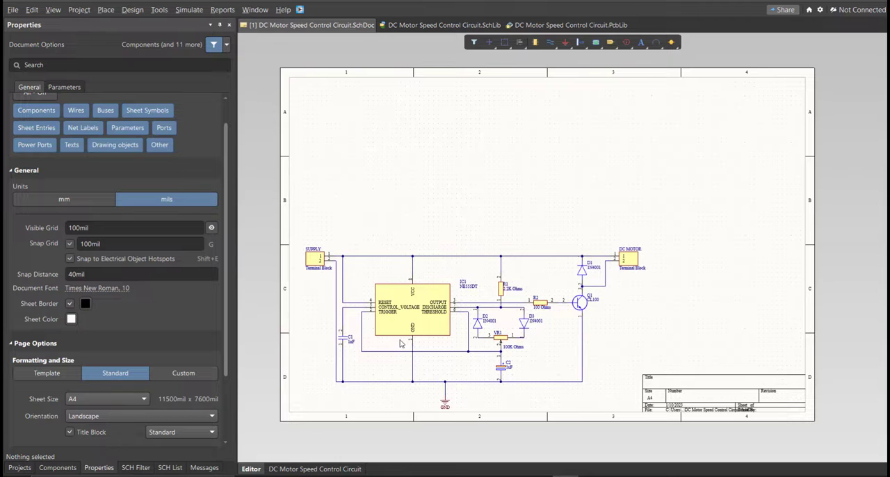
left_click(96, 468)
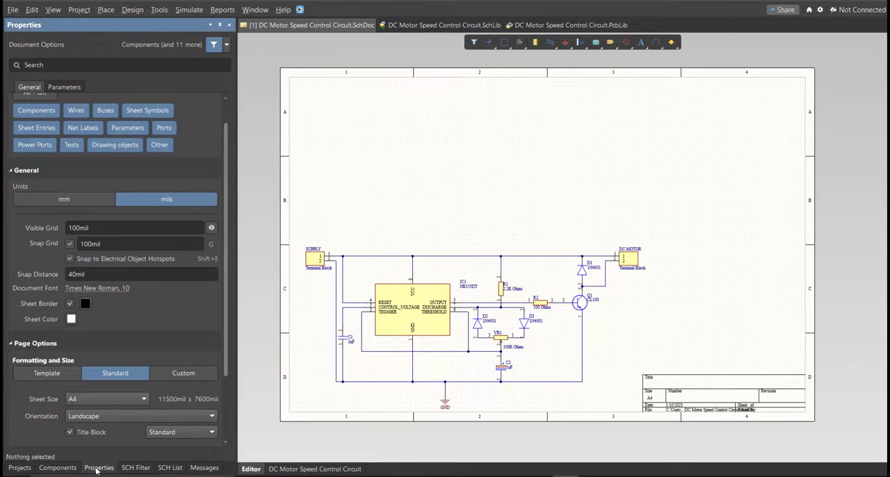
left_click(64, 199)
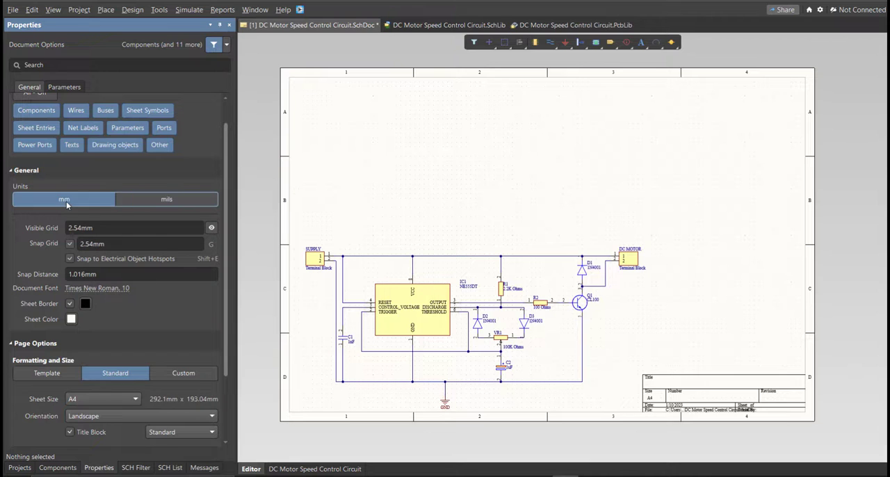
Give the schematic sheet a custom size of 250 mm wide and 150 mm high
left_click(169, 373)
scroll(171, 373, "down", 2)
left_click(118, 339)
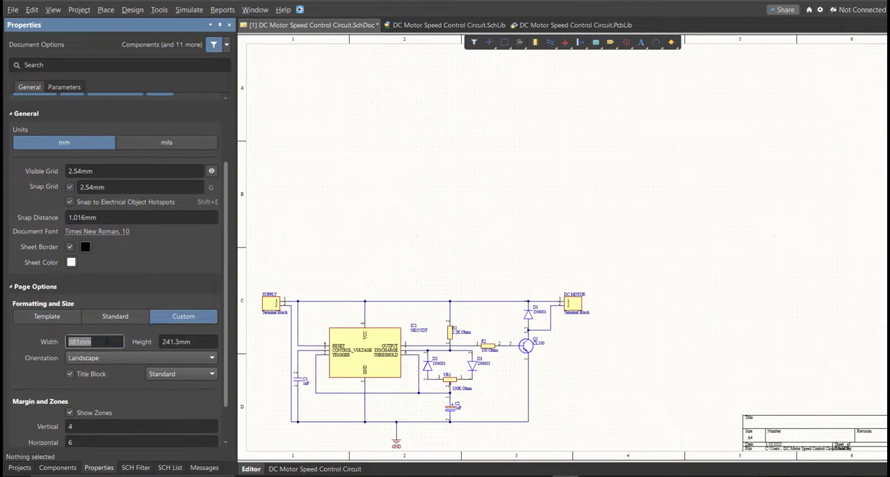
type("250")
key("Tab")
type("150")
key("Tab")
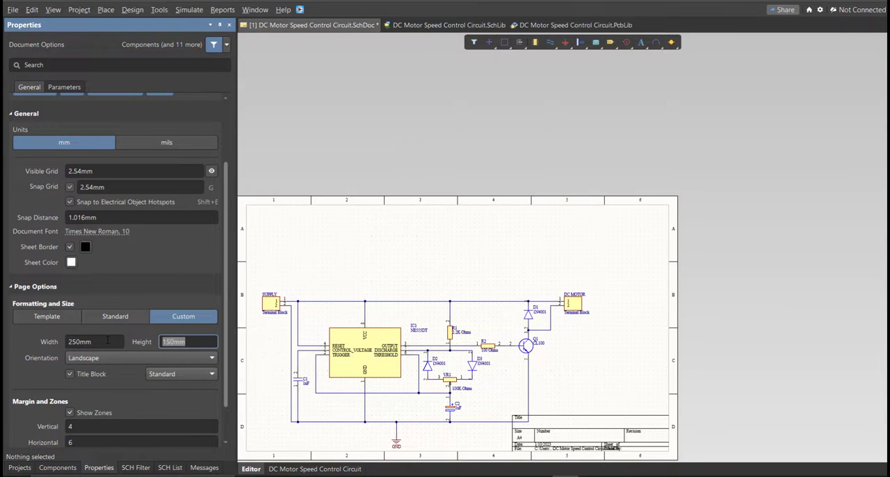
Set the sheet's border zones to 2 vertical and 3 horizontal
left_click(114, 426)
type("2")
key("Tab")
type("3")
Select the entire circuit and move it to the middle of the resized sheet, above the title block
right_click_drag(459, 356, 480, 304)
key("ctrl+a")
left_click_drag(501, 303, 538, 258)
left_click(537, 339)
scroll(463, 245, "up", 1, "ctrl")
right_click_drag(463, 245, 507, 239)
scroll(508, 239, "up", 1, "ctrl")
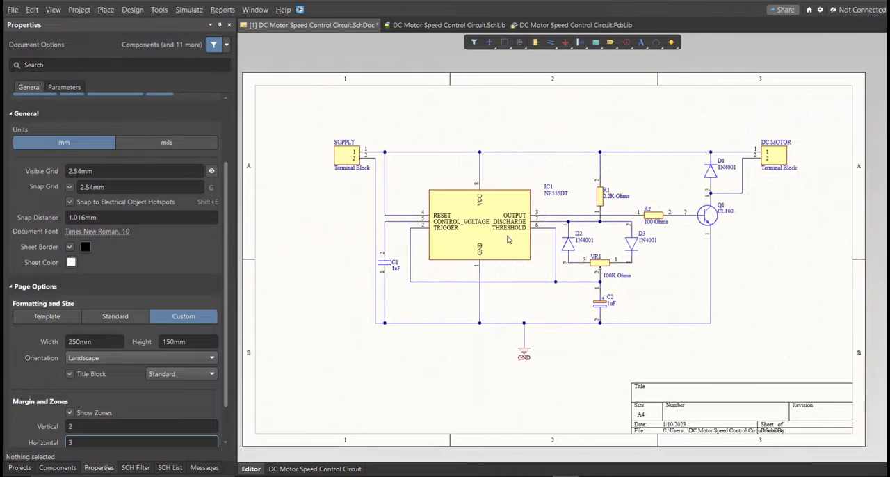
scroll(479, 257, "down", 2, "ctrl")
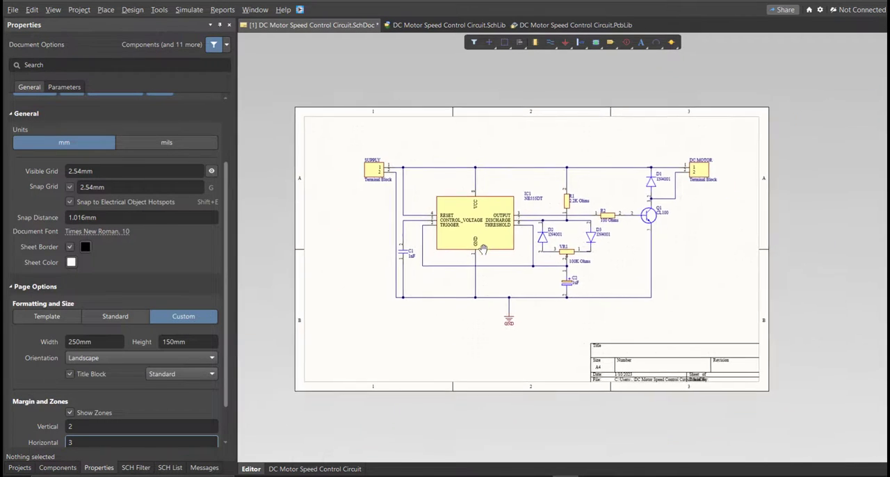
scroll(439, 239, "up", 1, "ctrl")
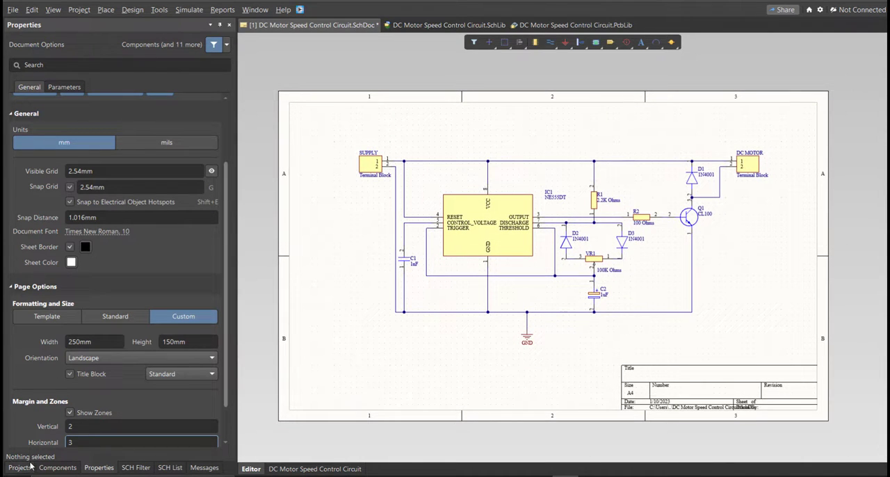
Validate the DC Motor Speed Control Circuit project and check its compile messages
left_click(21, 467)
right_click(195, 89)
left_click(218, 98)
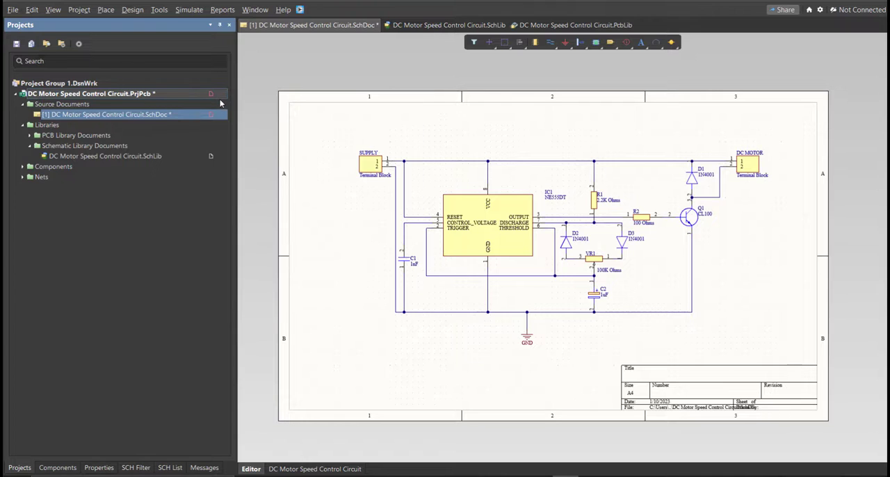
left_click(205, 467)
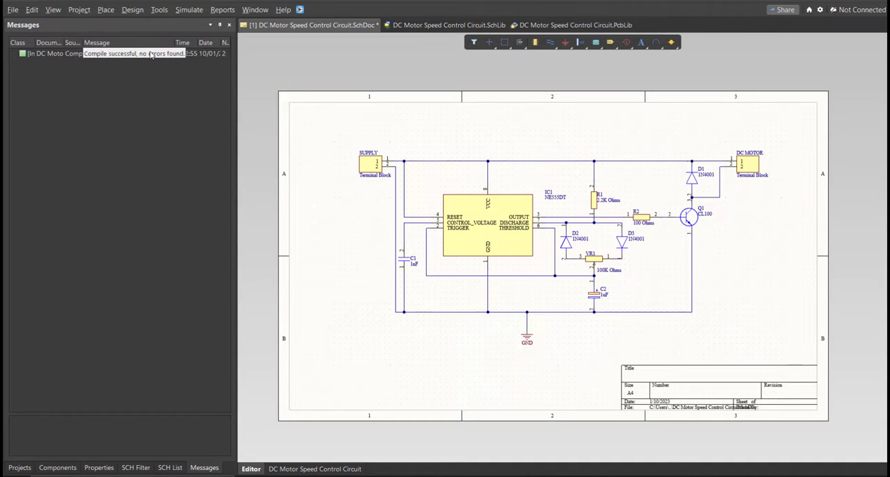
Save the schematic and the DC Motor Speed Control Circuit project
left_click(20, 467)
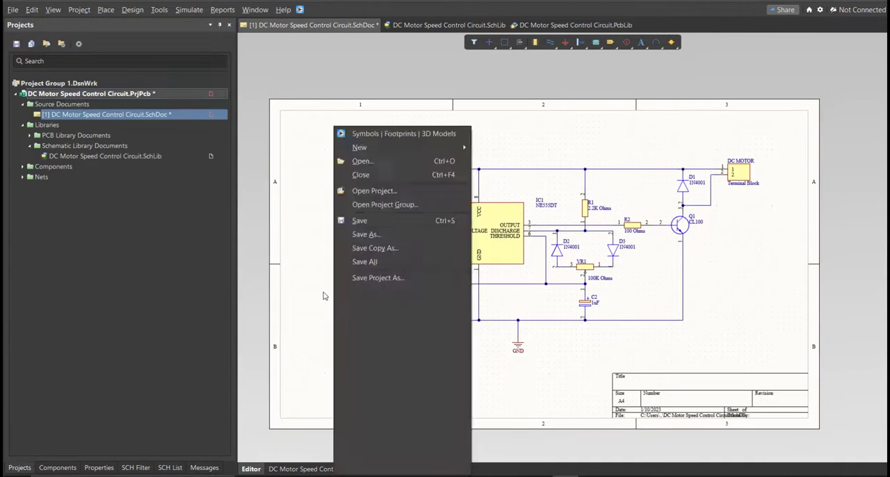
right_click(212, 93)
left_click(232, 147)
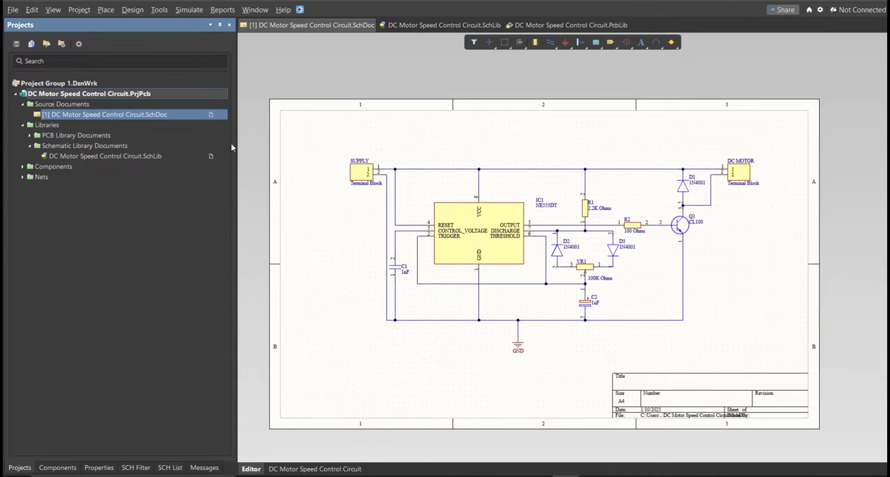
Add a new PCB document to the project
left_click(13, 9)
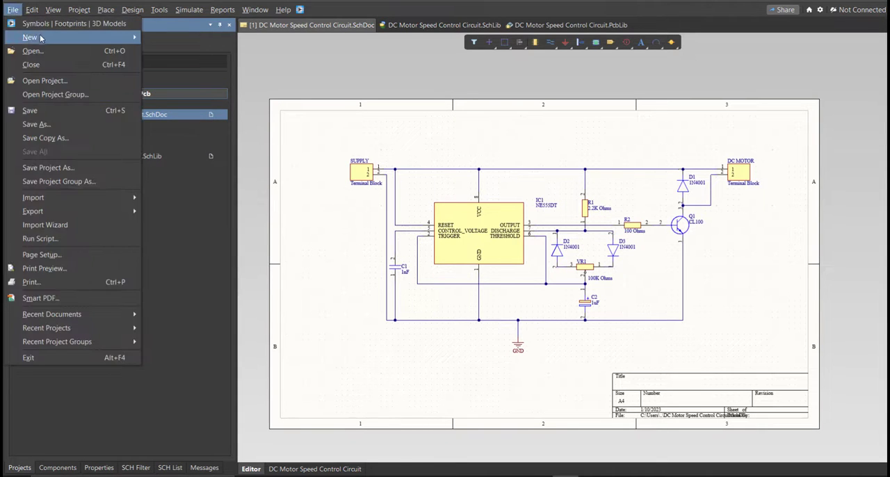
mouse_move(51, 39)
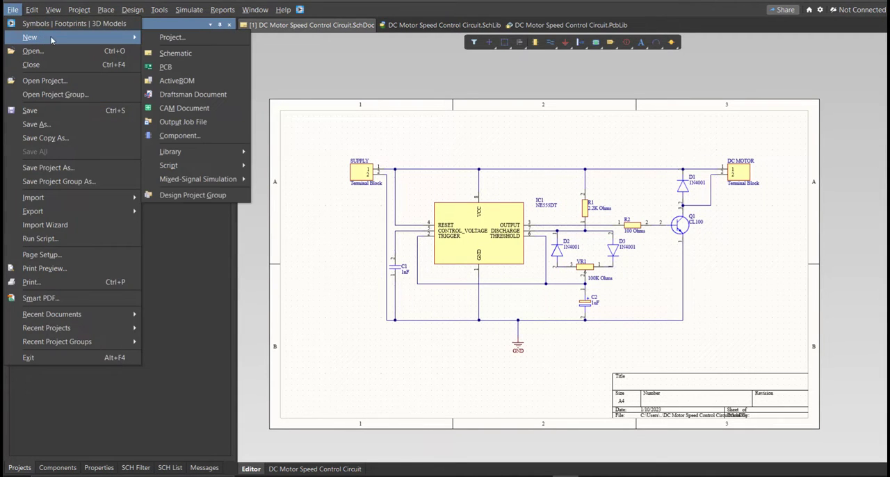
left_click(199, 68)
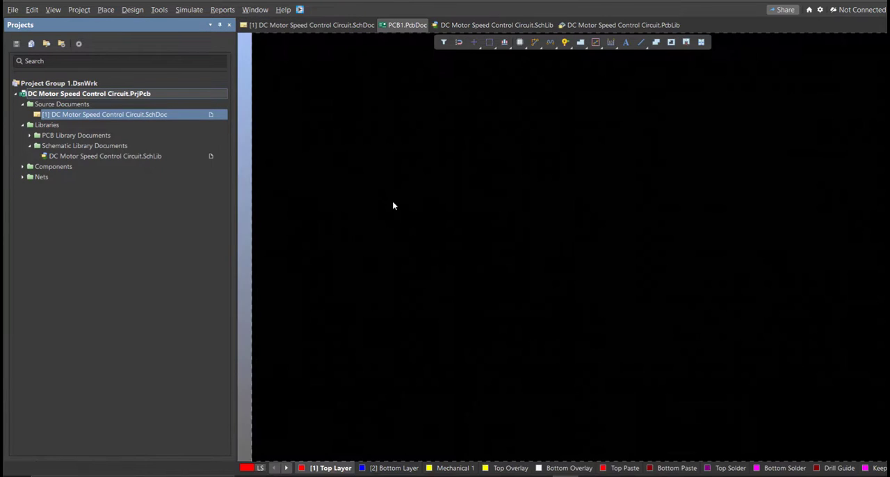
Save the PCB document as DC Motor Speed Control Circuit in the project folder and save the project
key("ctrl+s")
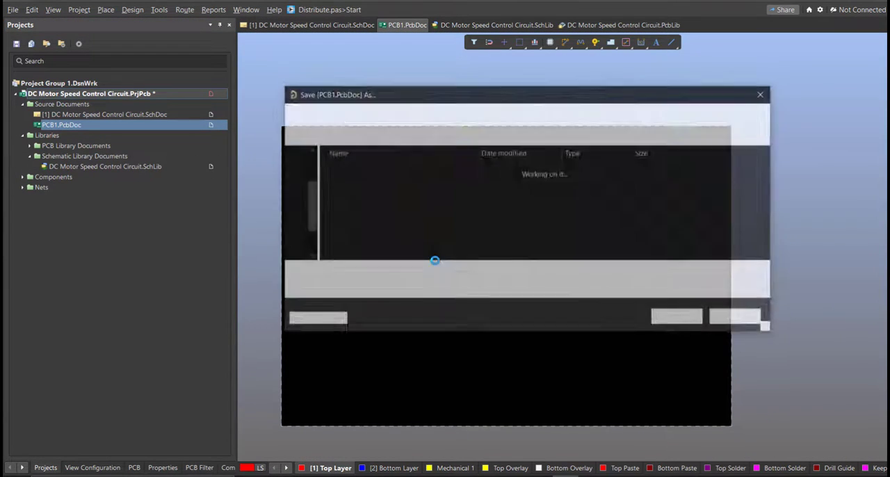
type("dc")
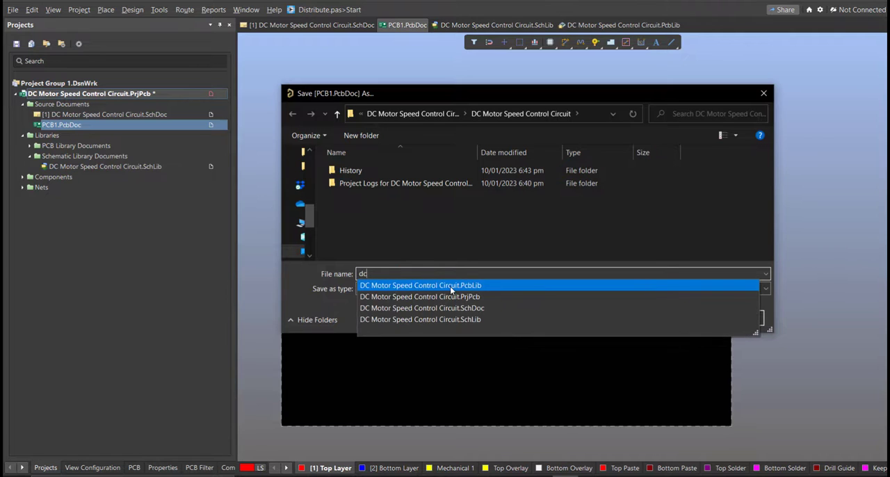
key("Return")
key("BackSpace")
key("BackSpace")
key("BackSpace")
key("BackSpace")
key("BackSpace")
key("BackSpace")
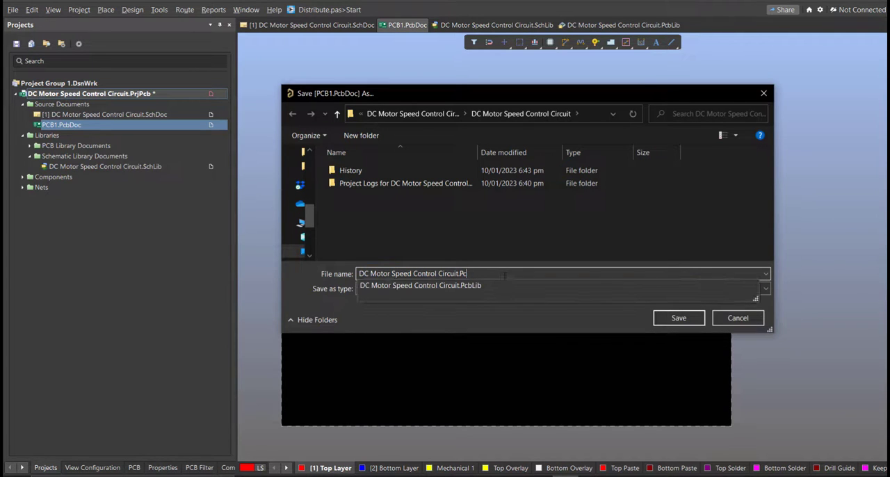
left_click(502, 225)
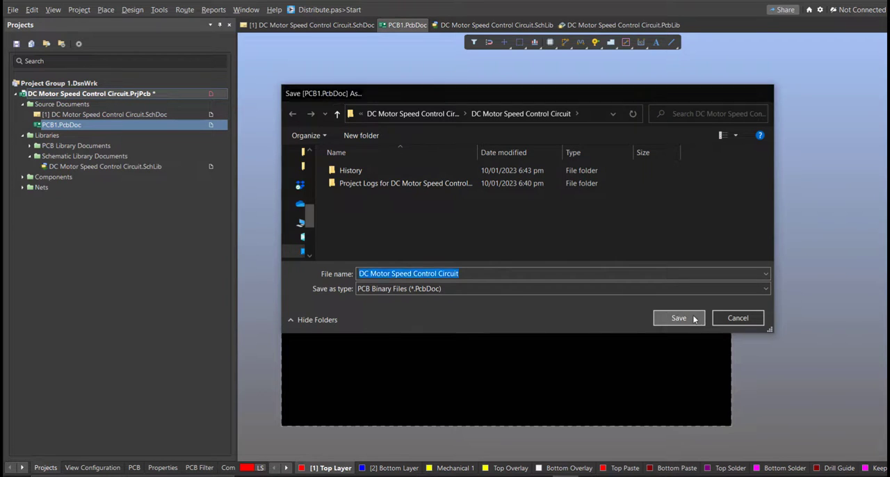
left_click(678, 318)
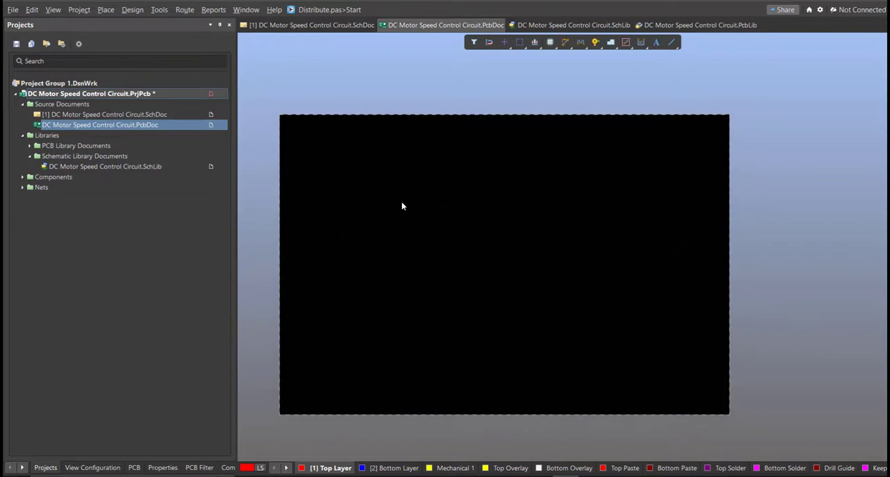
right_click(216, 94)
left_click(241, 142)
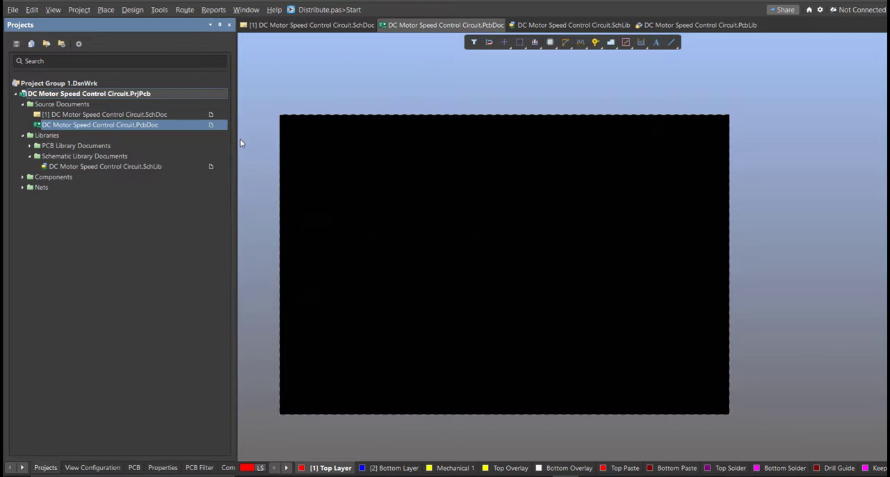
Update the PCB document from the schematic, validating and executing all changes in the engineering change order
left_click(314, 26)
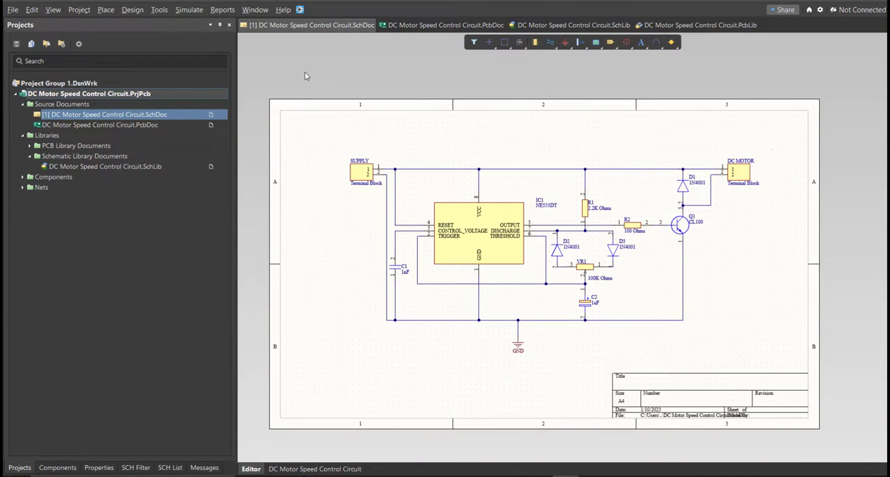
left_click(129, 10)
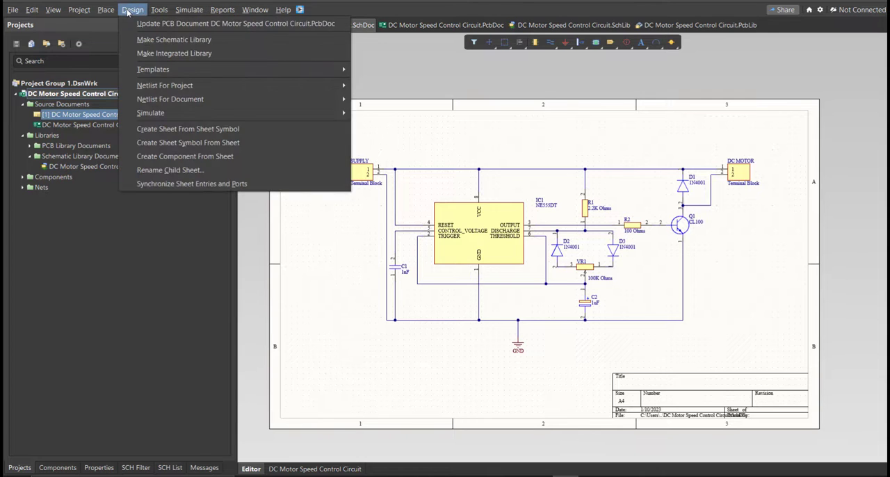
left_click(142, 25)
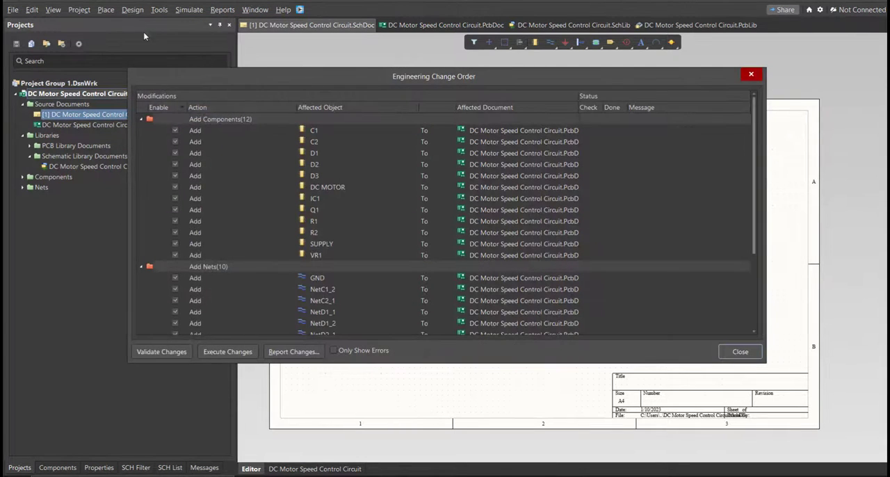
left_click_drag(464, 81, 513, 104)
scroll(396, 194, "down", 3)
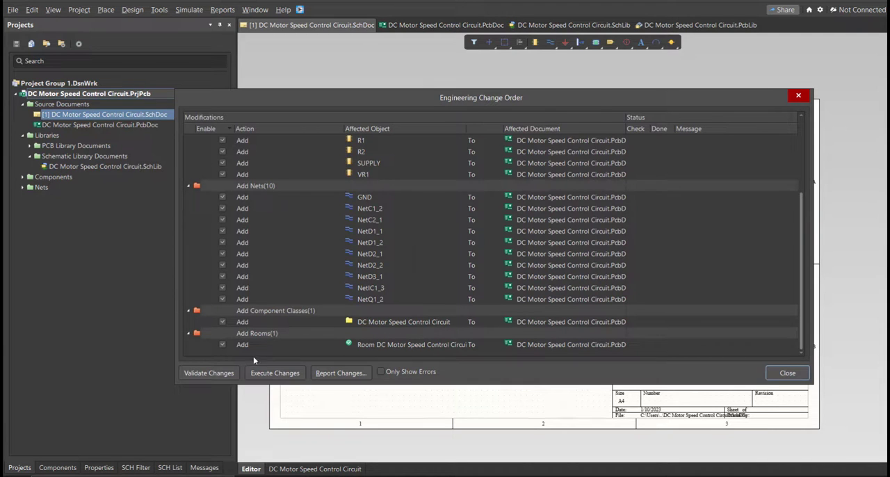
left_click(224, 373)
left_click(273, 374)
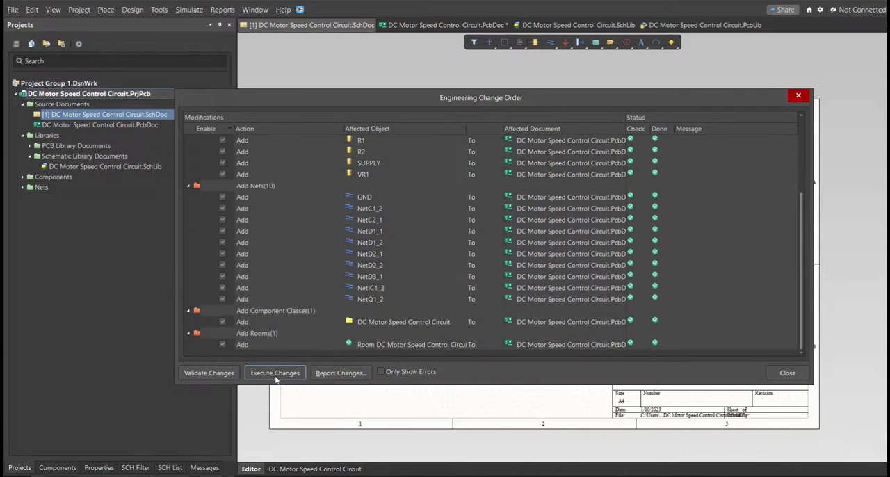
left_click(787, 373)
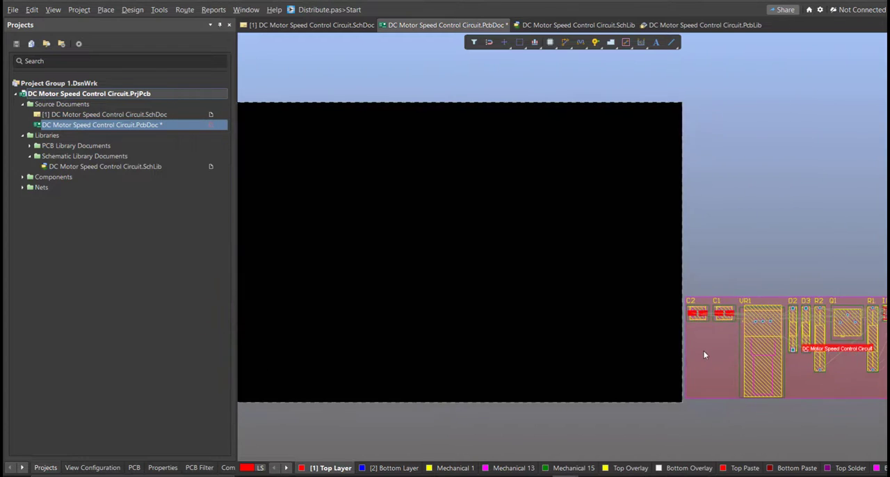
Move the first imported footprints from the row beside the board onto the board area, rotating one of them
scroll(697, 362, "down", 2, "ctrl")
right_click_drag(723, 353, 689, 347)
left_click_drag(697, 347, 392, 337)
key("space")
left_click_drag(737, 380, 711, 330)
left_click_drag(726, 341, 406, 324)
left_click_drag(862, 379, 746, 320)
left_click_drag(800, 356, 536, 337)
Arrange the footprints with R1 and R2 above, capacitors, diodes, Q1 and IC1 in the middle, and SUPPLY, VR1 and DC MOTOR below
scroll(452, 357, "up", 4, "ctrl")
scroll(514, 315, "up", 2, "ctrl")
right_click_drag(514, 315, 578, 265)
left_click(578, 265)
left_click_drag(739, 200, 536, 385)
key("space")
key("space")
left_click_drag(663, 235, 310, 393)
left_click_drag(280, 232, 254, 358)
left_click_drag(261, 323, 261, 323)
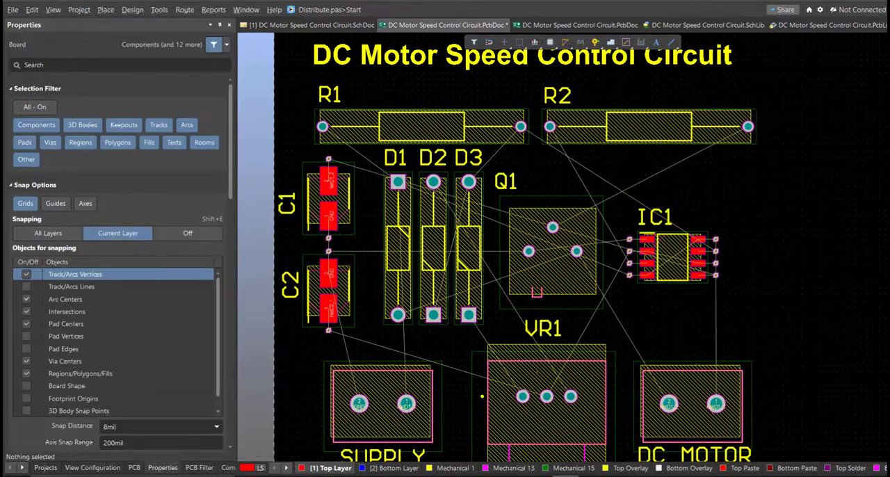
scroll(567, 434, "down", 5, "ctrl")
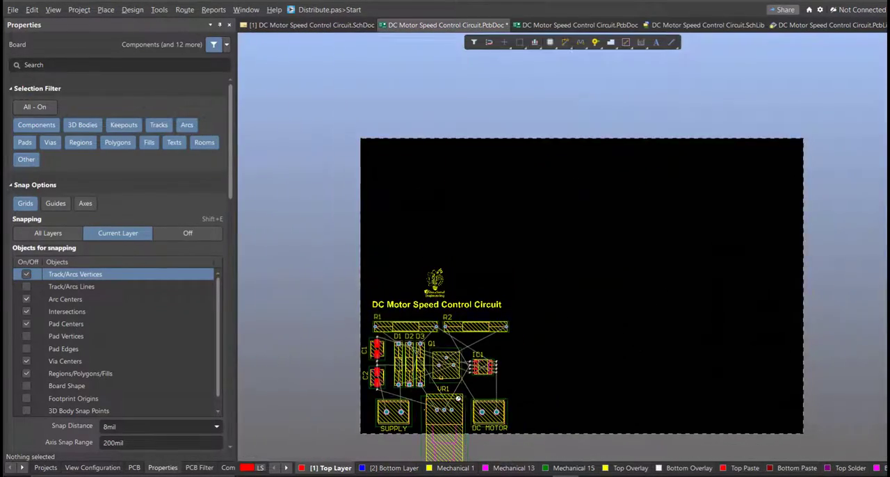
Enter board planning mode and edit the board shape, pulling its right edge in to just beyond R2 and DC MOTOR
right_click_drag(476, 397, 464, 383)
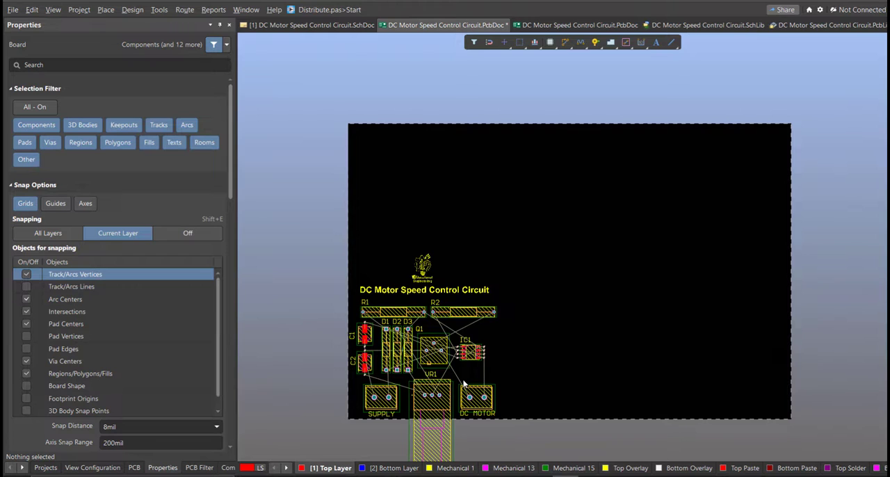
key("1")
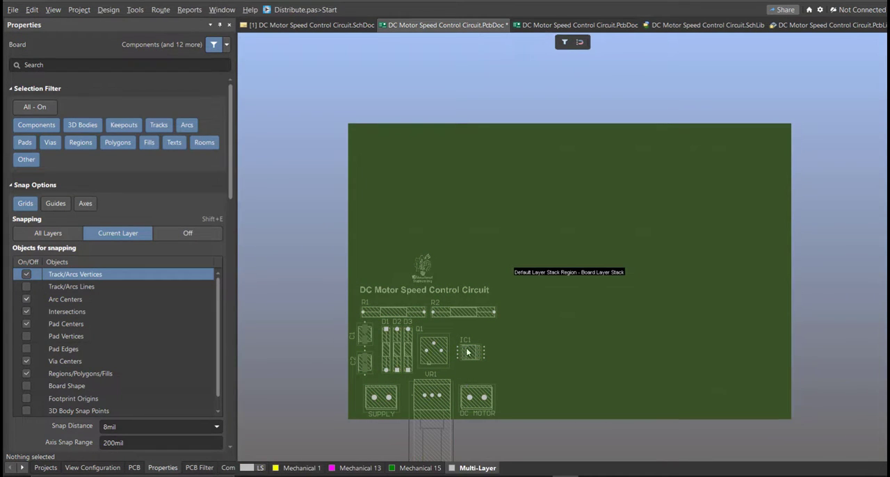
right_click_drag(462, 363, 448, 376)
left_click(110, 9)
left_click(125, 66)
right_click_drag(436, 339, 409, 313)
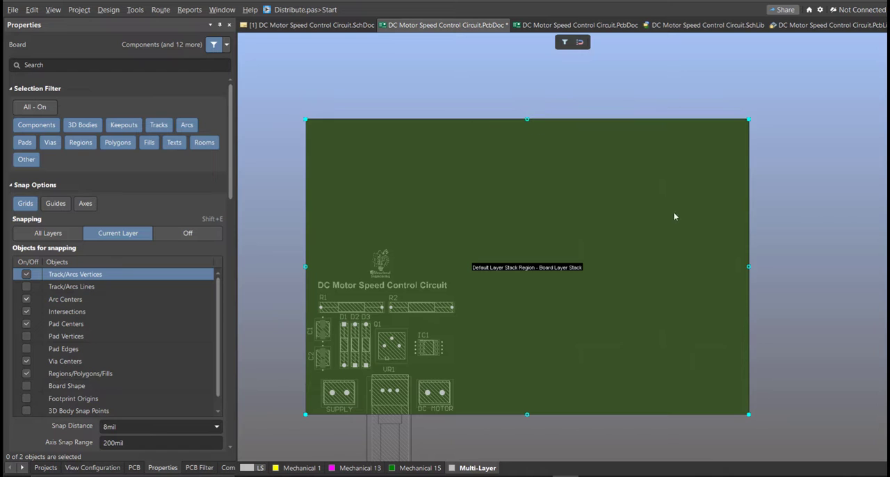
left_click_drag(749, 267, 467, 312)
scroll(436, 303, "up", 1, "ctrl")
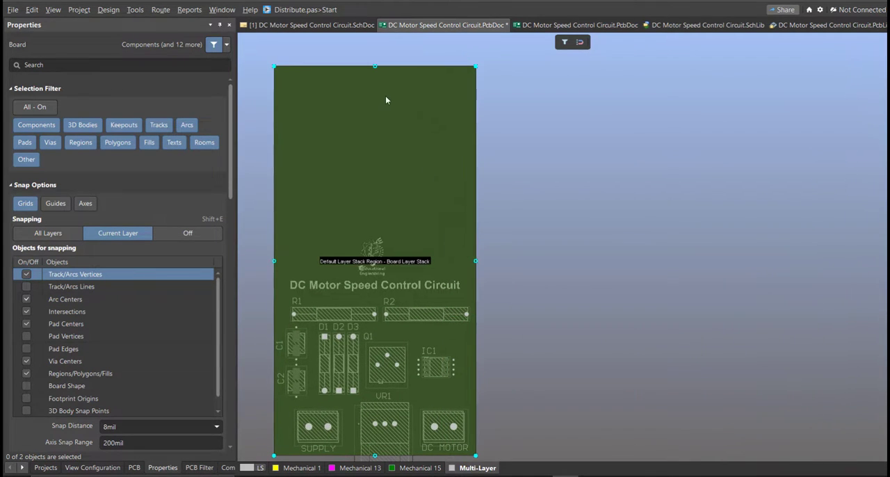
Lower the board shape's upper edge to just above the logo, end the board shape edit and return to the 2D layout
left_click_drag(374, 72, 383, 247)
scroll(377, 229, "up", 2, "ctrl")
scroll(550, 197, "down", 2, "ctrl")
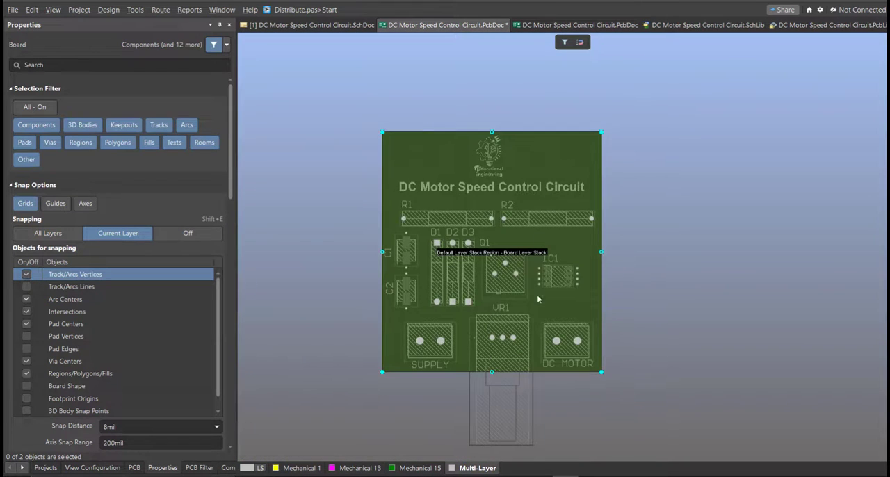
scroll(537, 299, "up", 1, "ctrl")
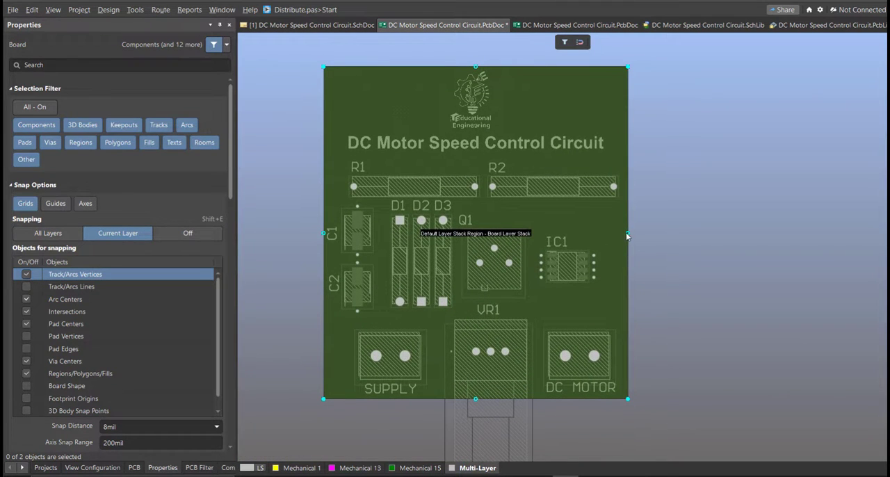
right_click_drag(674, 259, 687, 271)
left_click(686, 270)
key("2")
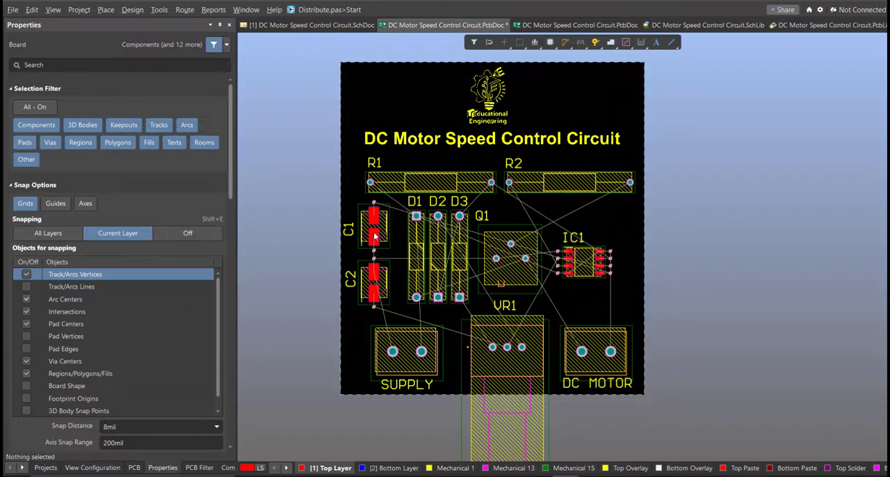
Start Interactive Routing on the Top Layer with diagonal track corners and join C1's pad 2 to the via above it
scroll(378, 244, "up", 3, "ctrl")
left_click(183, 9)
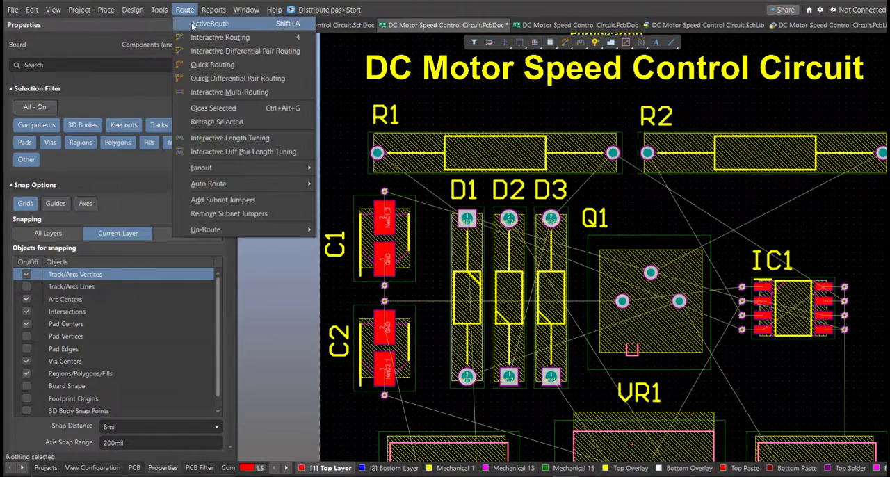
left_click(202, 38)
scroll(396, 189, "up", 2, "ctrl")
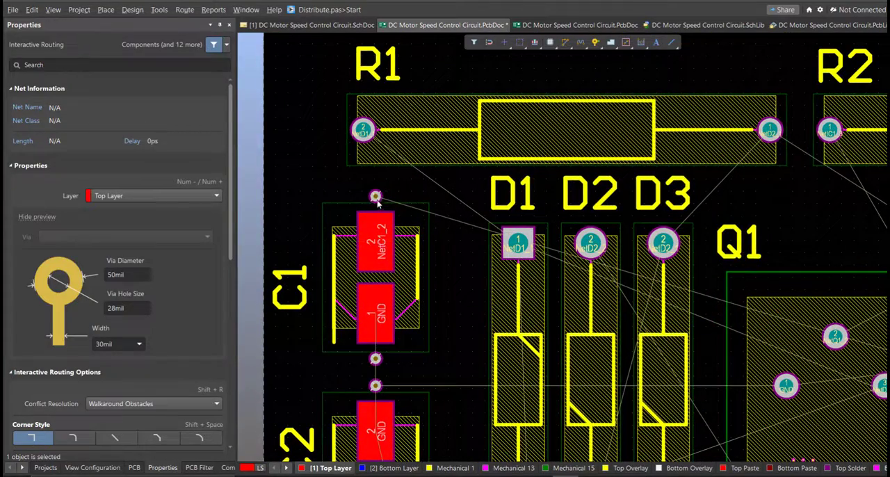
key("shift+space")
left_click(376, 197)
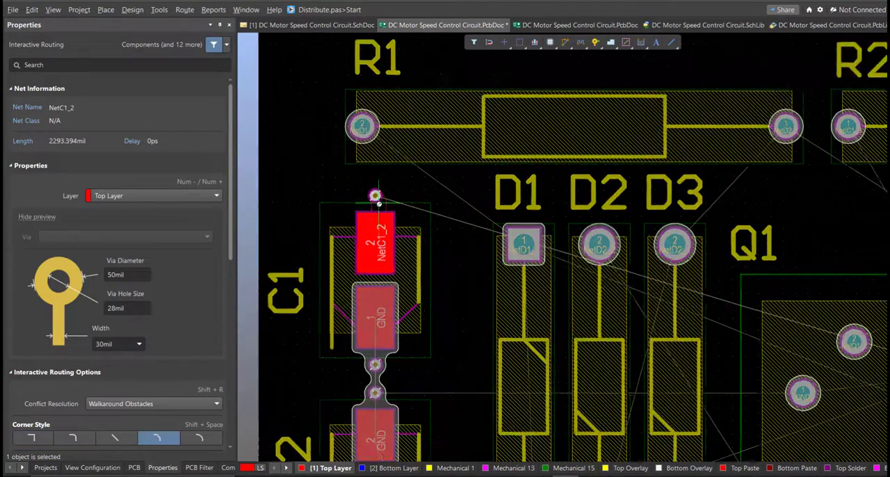
scroll(379, 209, "up", 3, "ctrl")
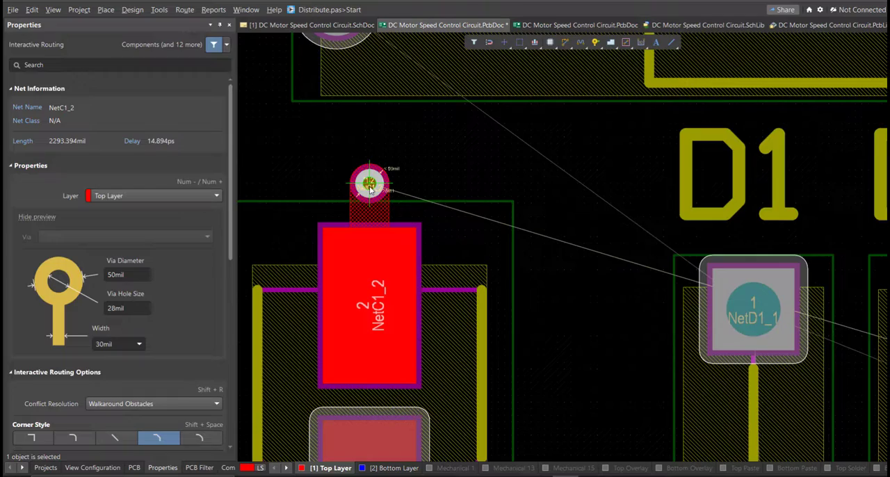
scroll(369, 188, "down", 5, "ctrl")
Route NetC1_2 on the Top Layer from C1's upper via above the diodes and Q1 to IC1 pin 5 and its via
scroll(393, 206, "up", 2, "ctrl")
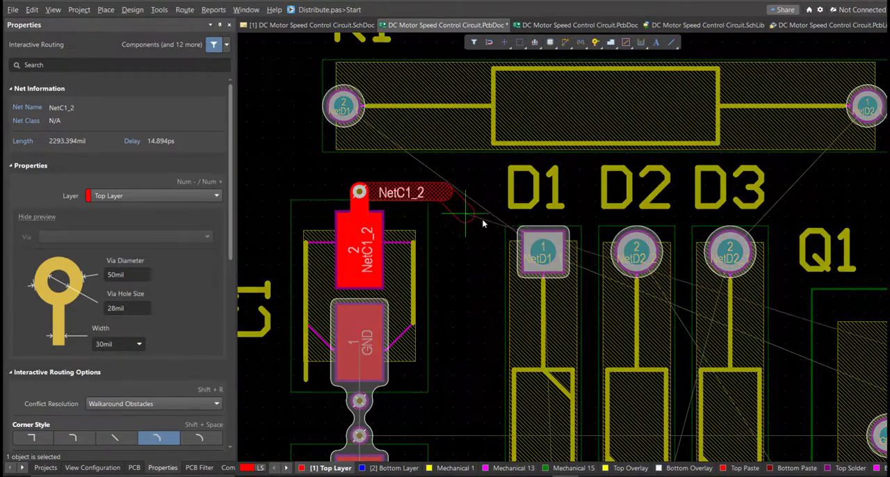
scroll(473, 191, "down", 2, "ctrl")
right_click_drag(747, 219, 494, 170)
scroll(636, 207, "up", 1, "ctrl")
left_click(704, 203)
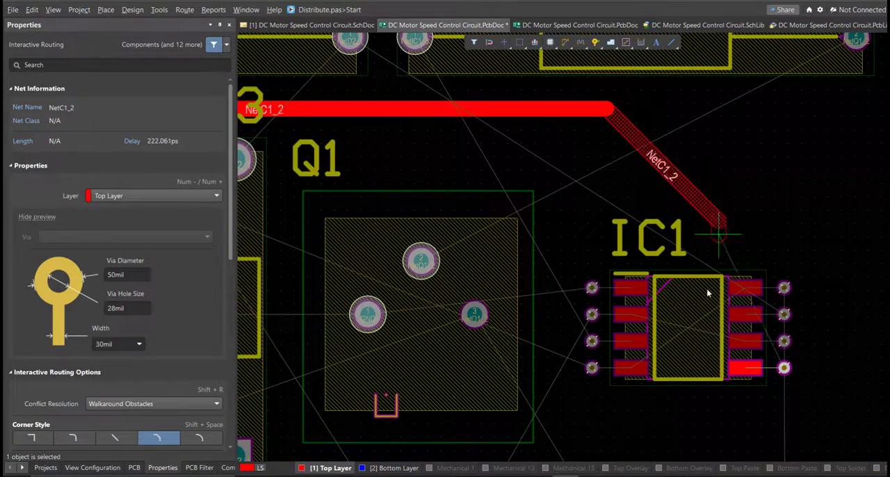
scroll(700, 281, "up", 1, "ctrl")
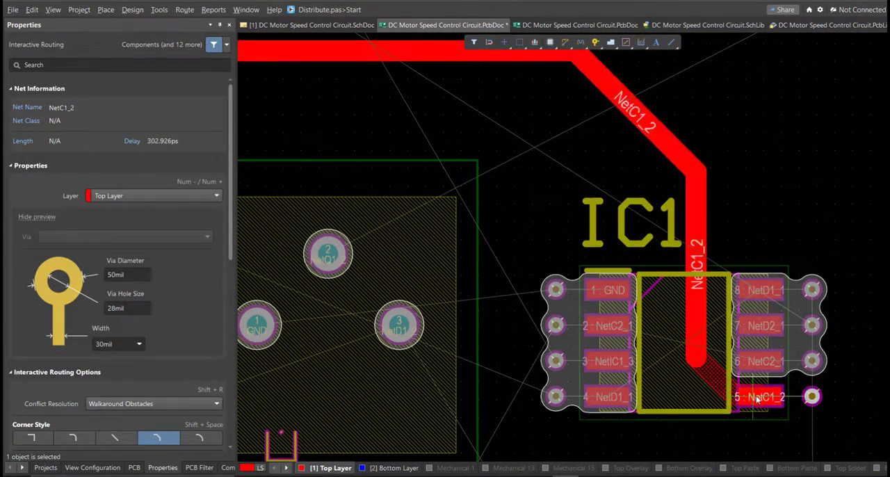
left_click(756, 397)
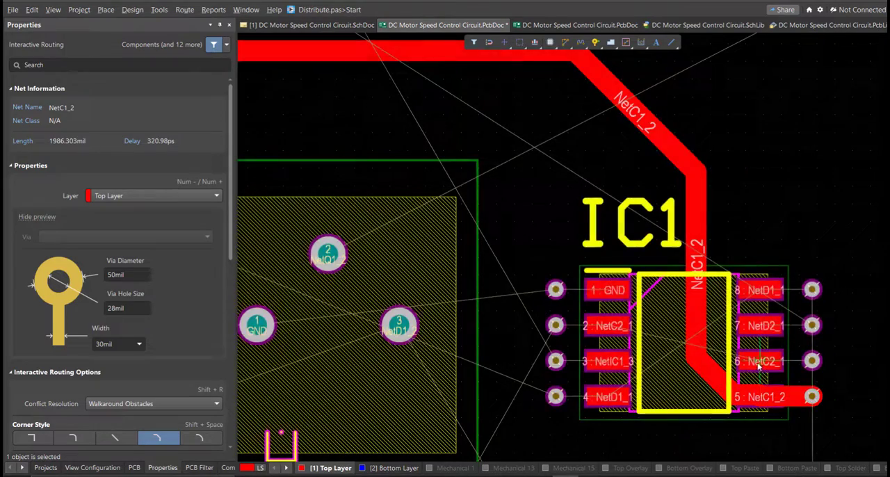
Join IC1 pins 6, 7 and 8 to their adjacent vias with short Top Layer tracks
left_click(810, 363)
left_click(767, 360)
left_click(812, 326)
left_click(766, 325)
left_click(757, 292)
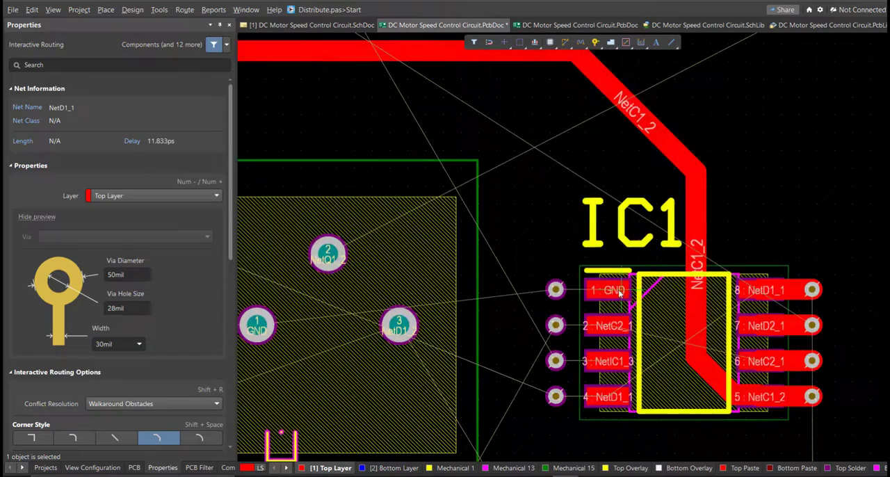
Join IC1 pins 1, 2, 3 and 4 to their adjacent vias with short Top Layer tracks
left_click(555, 290)
left_click(599, 290)
left_click(555, 324)
left_click(600, 325)
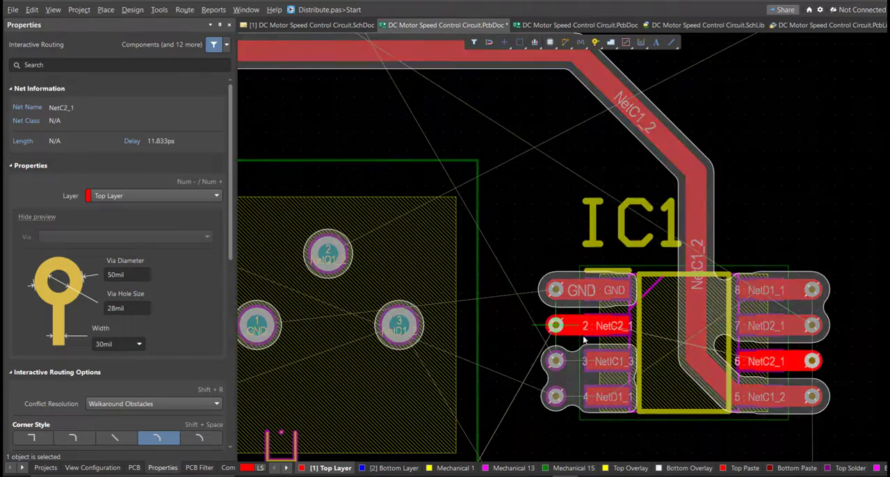
left_click(607, 368)
left_click(555, 360)
left_click(555, 396)
left_click(555, 397)
Route NetC2_1 on the Top Layer from VR1's middle pad up between Q1 and IC1 to the via of IC1 pin 2
scroll(576, 294, "down", 4, "ctrl")
right_click_drag(561, 320, 638, 349)
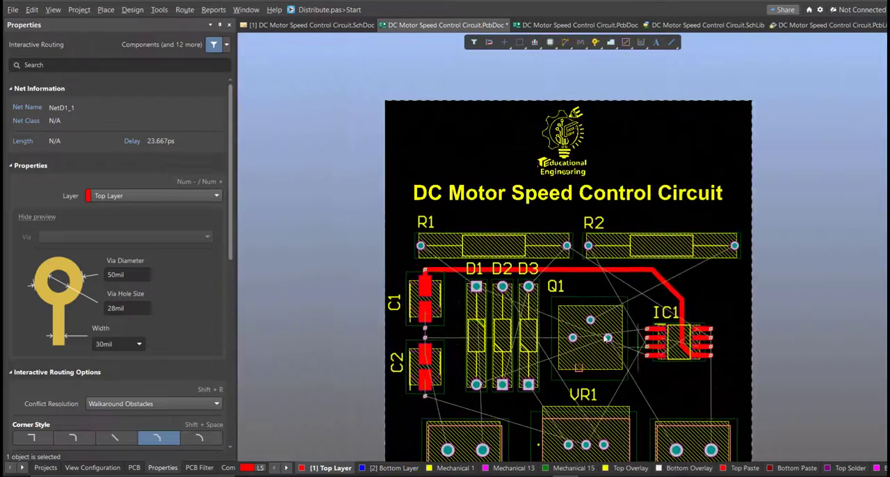
scroll(438, 305, "up", 1, "ctrl")
right_click_drag(447, 344, 387, 241)
scroll(381, 251, "up", 1, "ctrl")
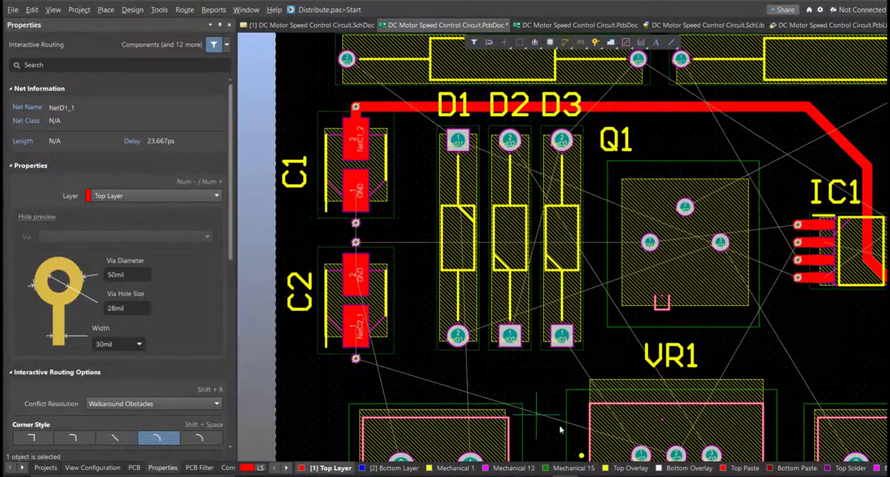
left_click(681, 370)
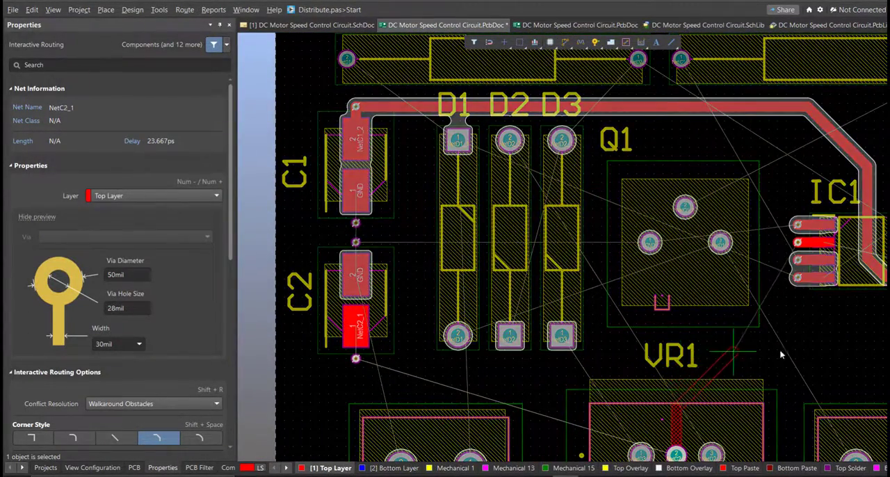
left_click(787, 250)
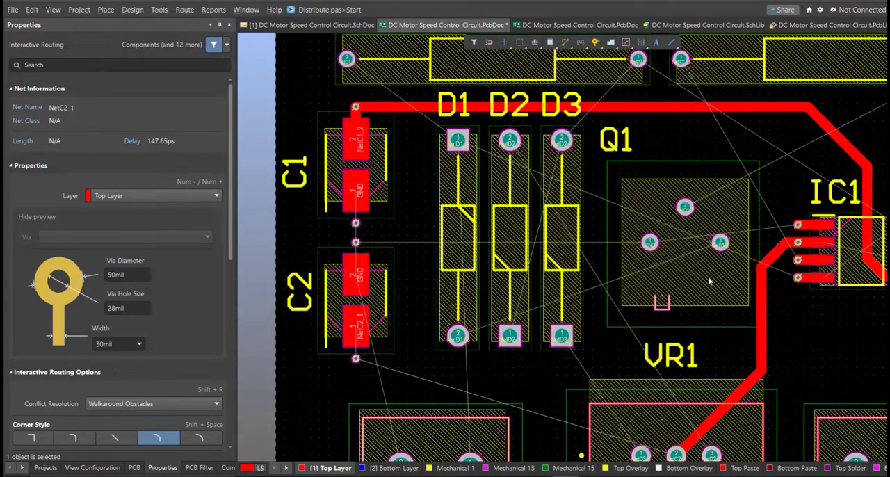
Route NetD1_2 on the Top Layer from Q1 pad 3 around VR1's three pads to DC MOTOR pad 2
left_click(720, 243)
scroll(704, 292, "down", 2, "ctrl")
right_click_drag(729, 400, 688, 254)
scroll(647, 199, "up", 2, "ctrl")
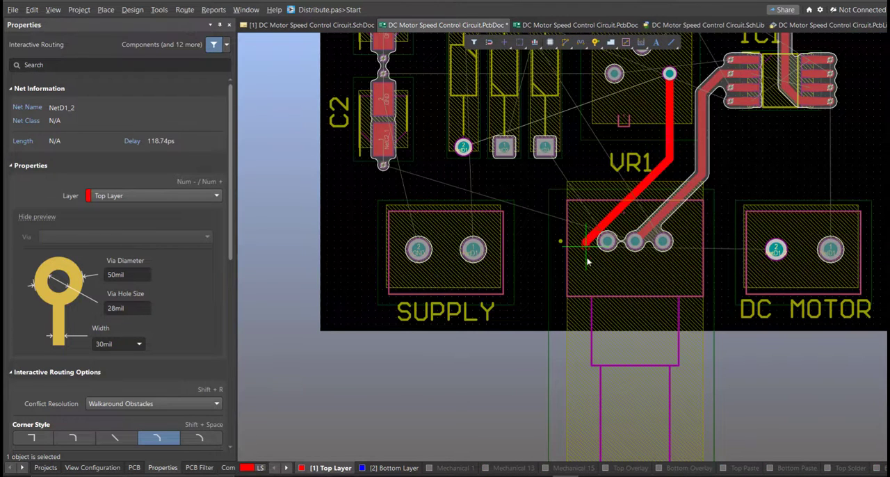
left_click(776, 249)
Route NetD1_1 from DC MOTOR pad 1 to the via of IC1 pin 8, and from SUPPLY pad 1 to D1 pad 1
left_click(830, 249)
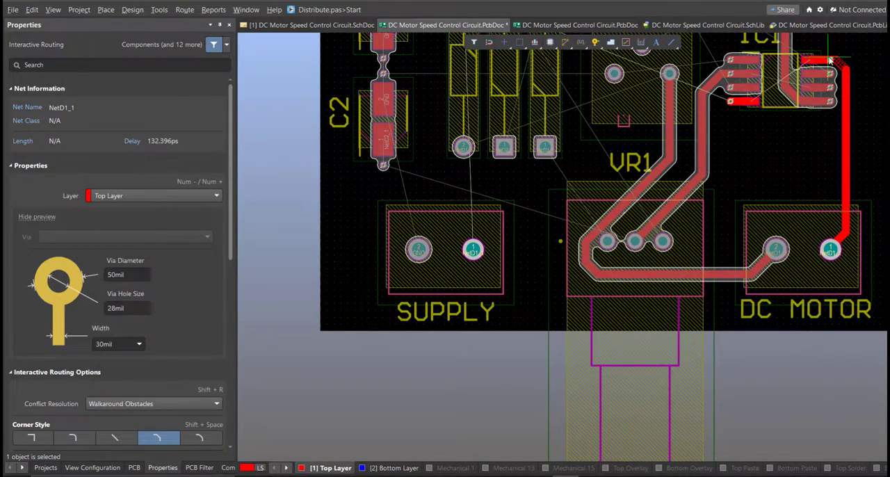
right_click(687, 262)
right_click_drag(678, 252, 772, 318)
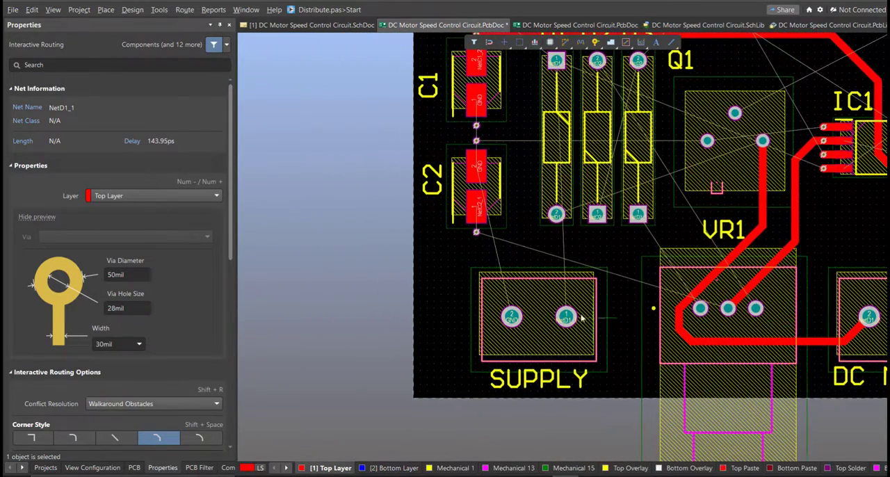
left_click(566, 317)
right_click_drag(562, 292, 533, 423)
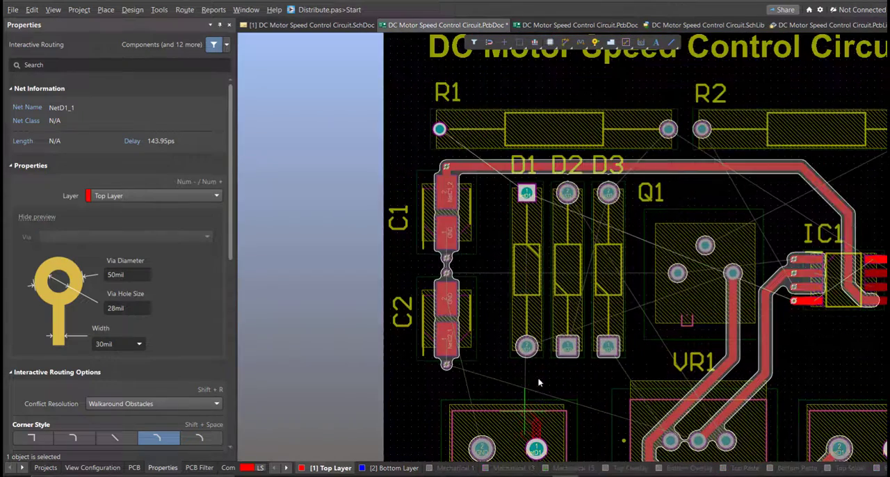
scroll(516, 385, "down", 1, "ctrl")
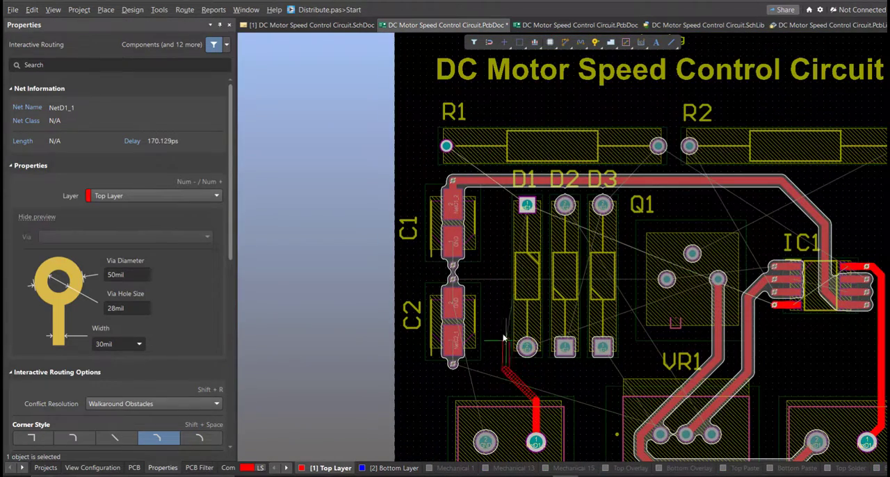
right_click(491, 372)
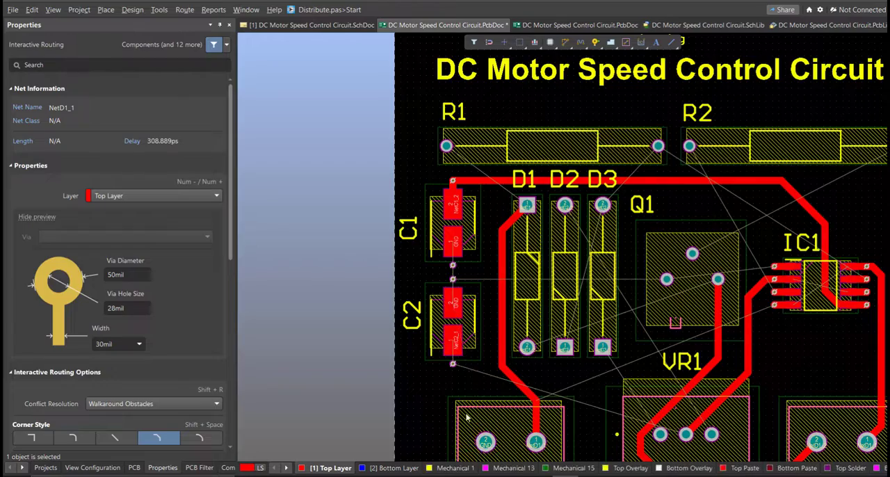
Start routing the GND net from SUPPLY pad 2
left_click(485, 442)
scroll(466, 367, "up", 1, "ctrl")
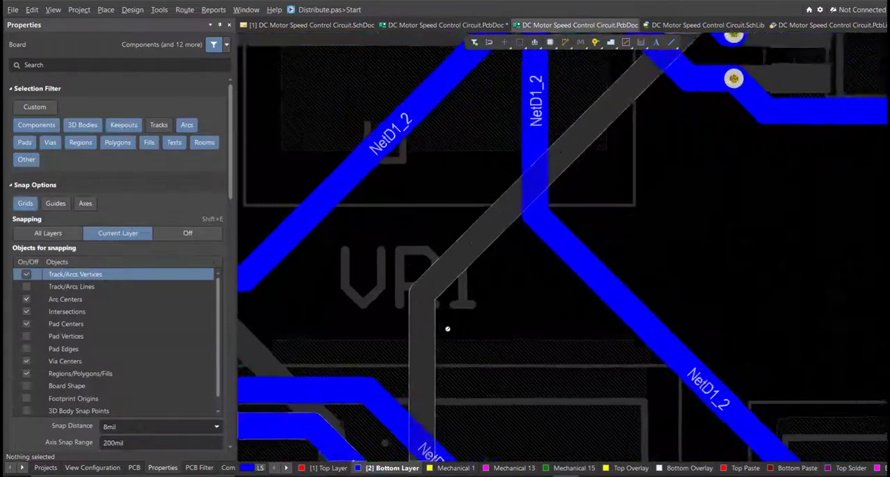
scroll(451, 358, "down", 2, "ctrl")
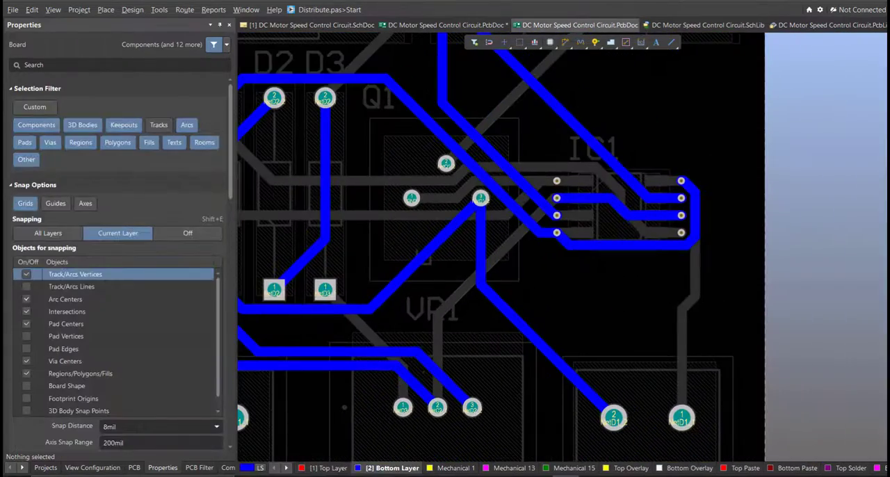
Examine the fully routed board in the other PCB document on the Top Layer alone, with all layers shown, and in 3D
key("KP_Multiply")
scroll(475, 379, "down", 4, "ctrl")
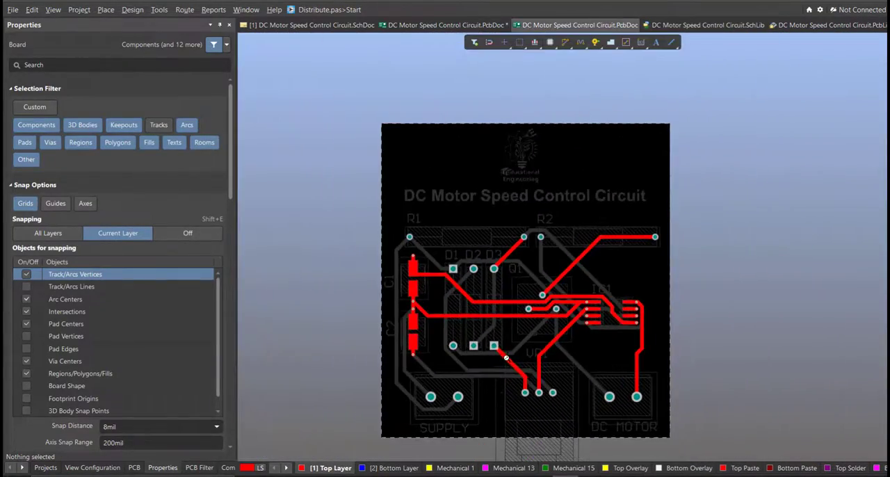
key("shift+s")
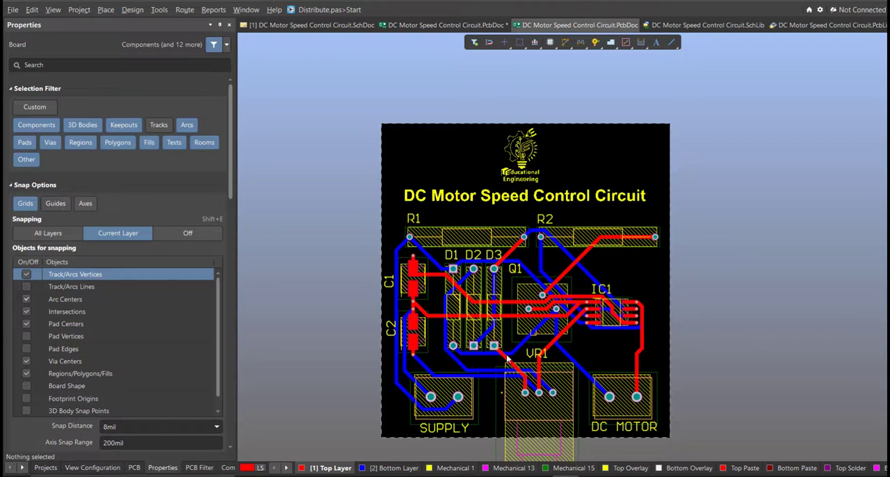
key("3")
right_click_drag(536, 360, 737, 354, "shift")
scroll(634, 316, "up", 3, "ctrl")
right_click_drag(635, 311, 598, 285, "shift")
mouse_move(602, 372)
right_mouse_down("shift")
mouse_move(653, 409)
mouse_move(605, 379)
right_mouse_up("shift")
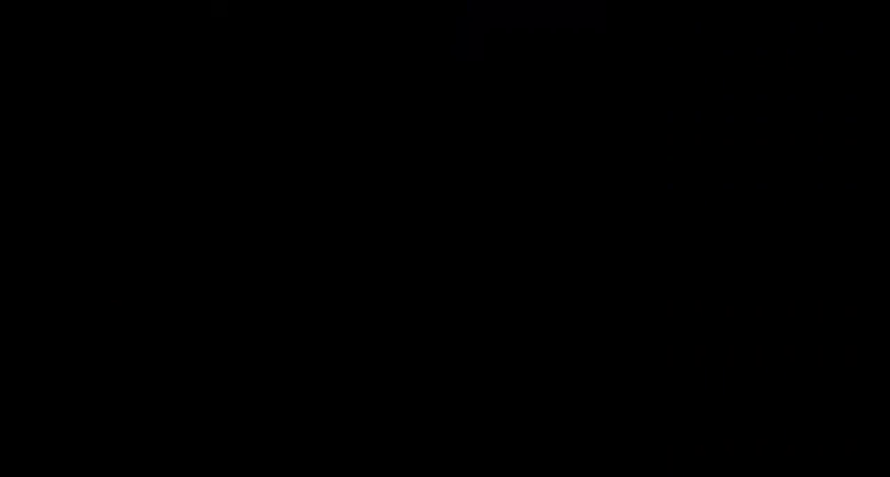